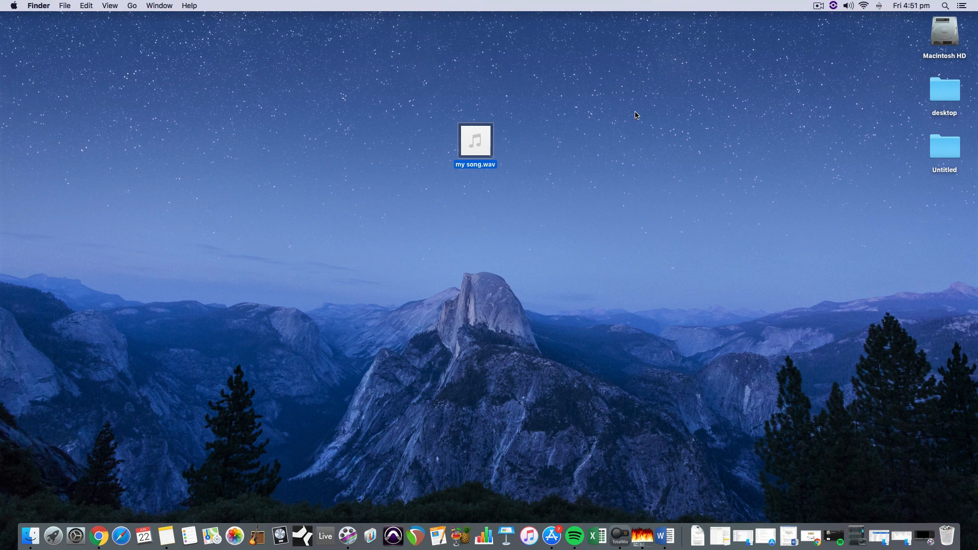
Open my song.wav from the desktop in iTunes and pause its playback
{"action": "left_click", "coordinate": [636, 117]}
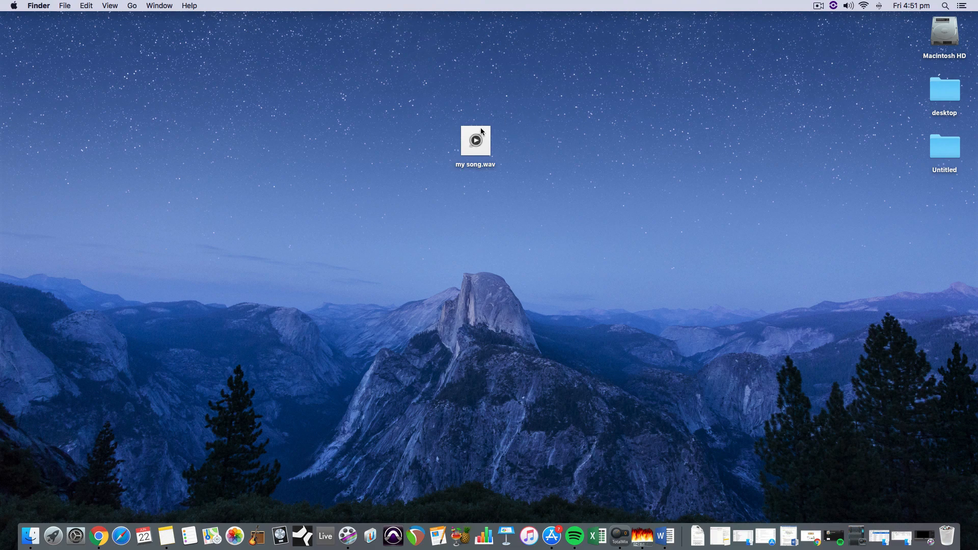
{"action": "left_click_drag", "start_coordinate": [484, 145], "coordinate": [487, 101]}
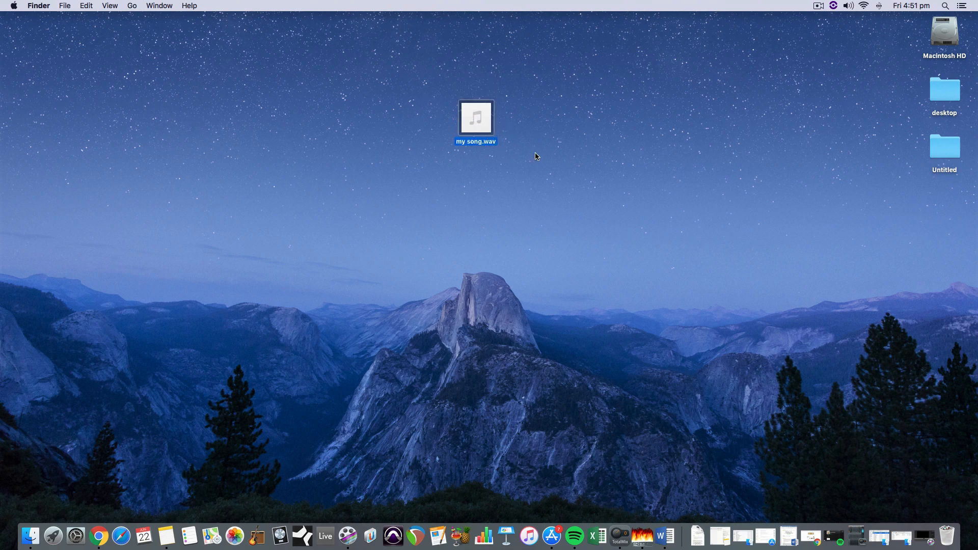
{"action": "right_click", "coordinate": [486, 127]}
{"action": "mouse_move", "coordinate": [531, 146]}
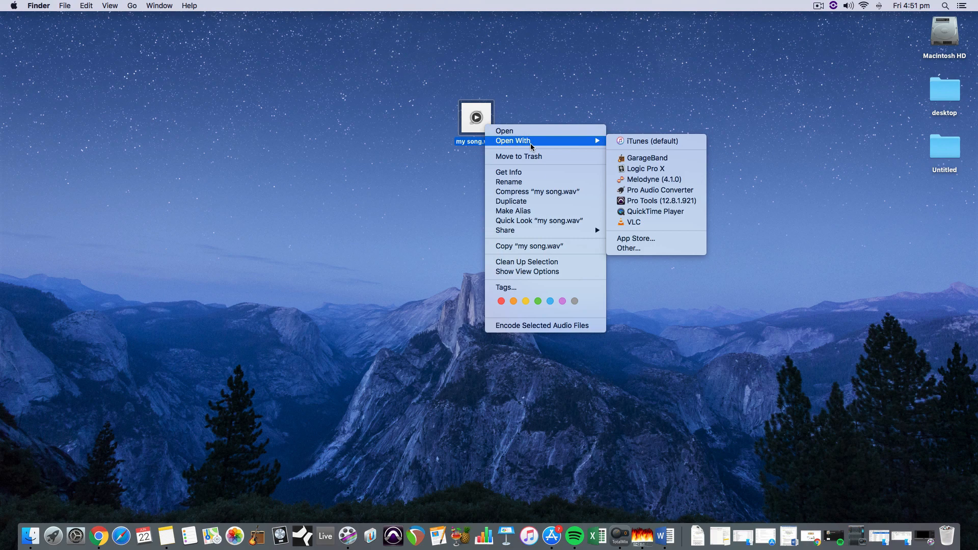
{"action": "left_click", "coordinate": [636, 145]}
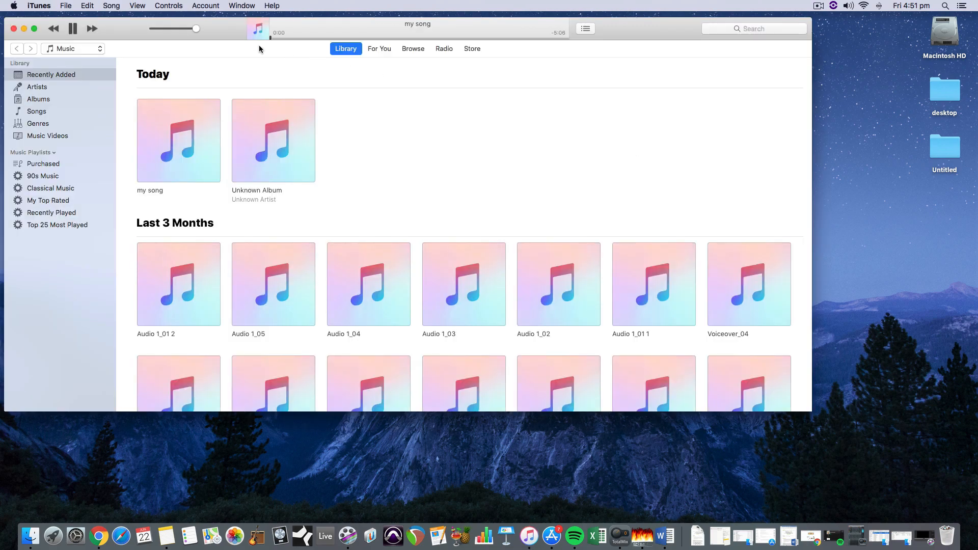
{"action": "left_click", "coordinate": [73, 29]}
{"action": "left_click_drag", "start_coordinate": [667, 44], "coordinate": [646, 28]}
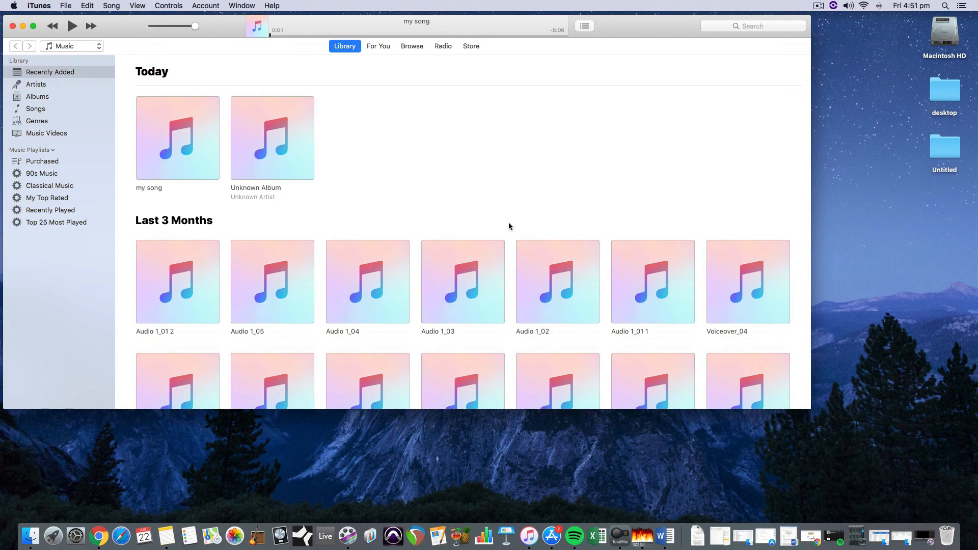
Expand the my song album to view its track, and collapse it again
{"action": "left_click", "coordinate": [190, 106]}
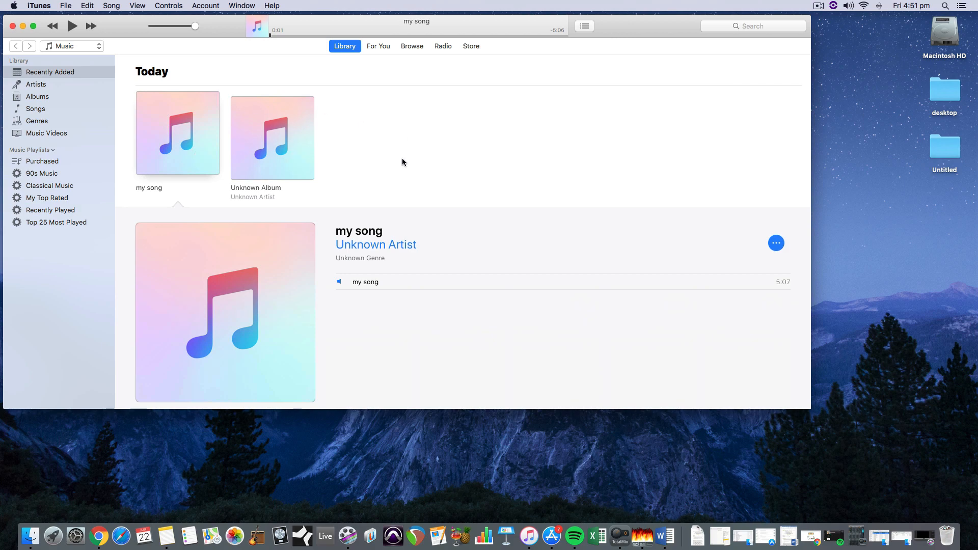
{"action": "left_click", "coordinate": [204, 104]}
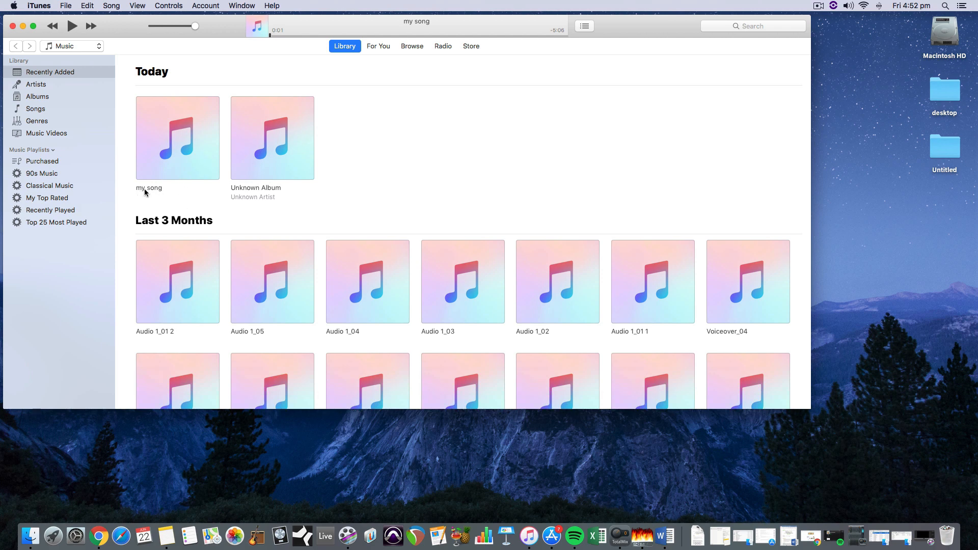
{"action": "left_click_drag", "start_coordinate": [120, 29], "coordinate": [120, 29]}
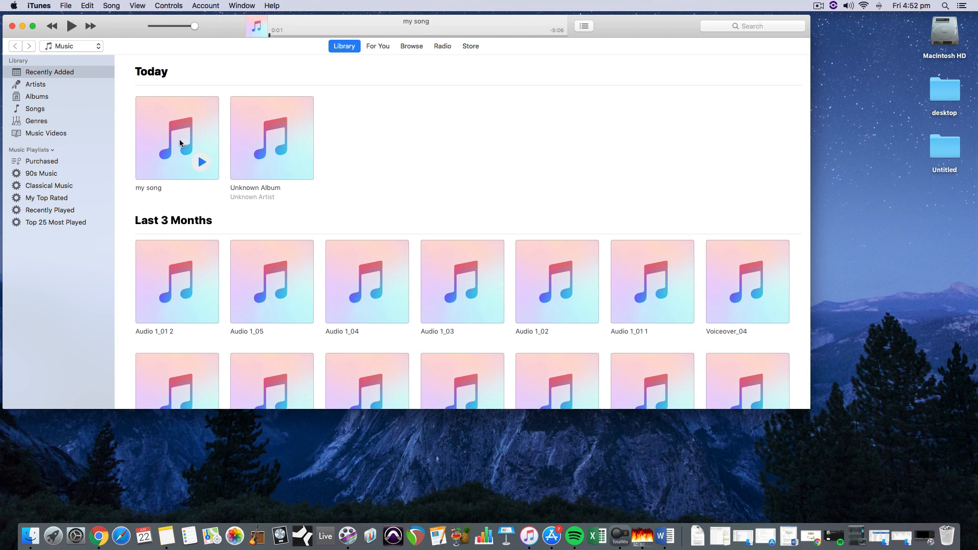
Open the import settings from the iTunes general preferences and set the import format to MP3 Encoder
{"action": "left_click", "coordinate": [40, 6]}
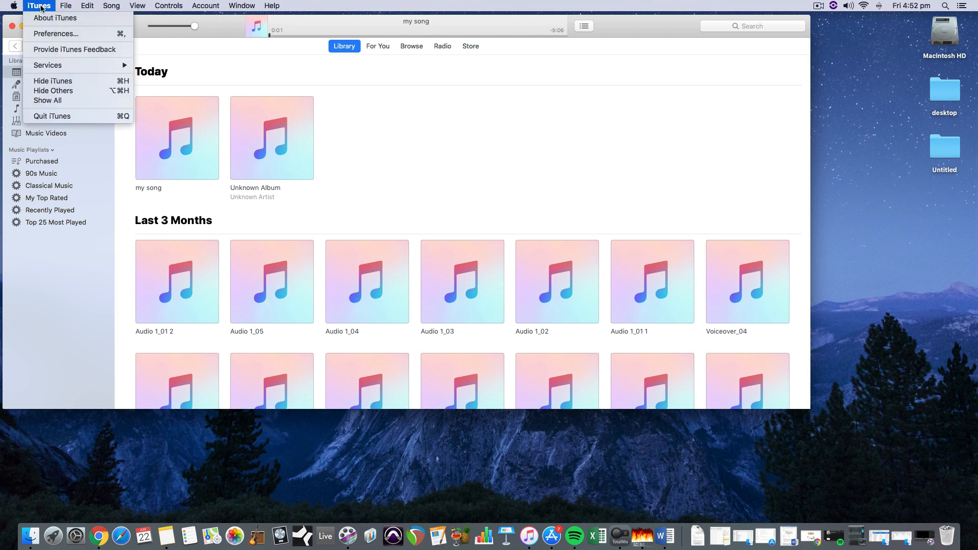
{"action": "left_click", "coordinate": [45, 35]}
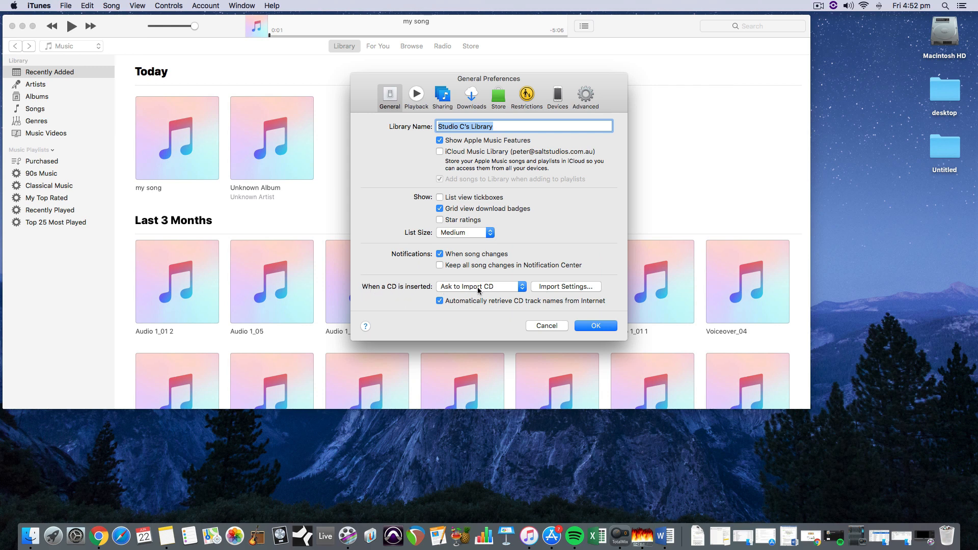
{"action": "left_click", "coordinate": [559, 286]}
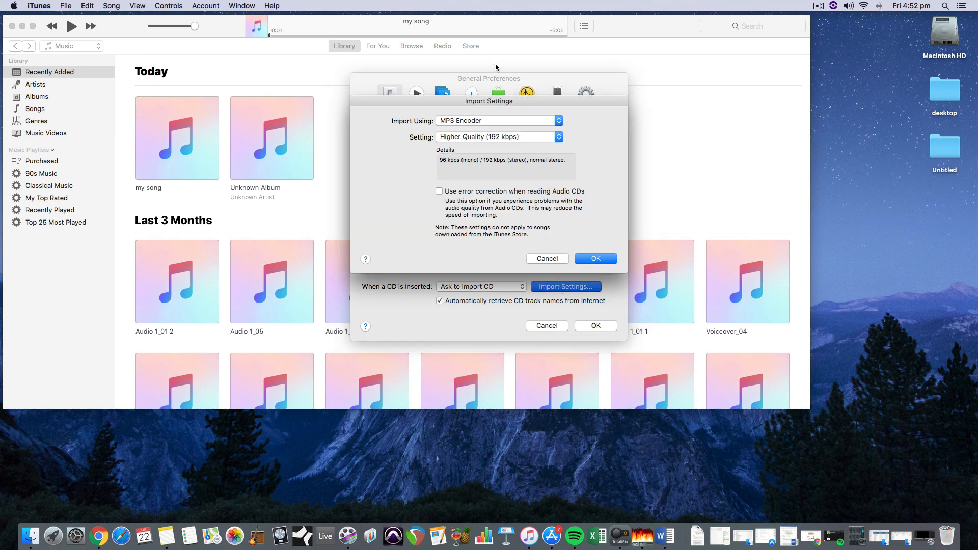
{"action": "left_click", "coordinate": [502, 125]}
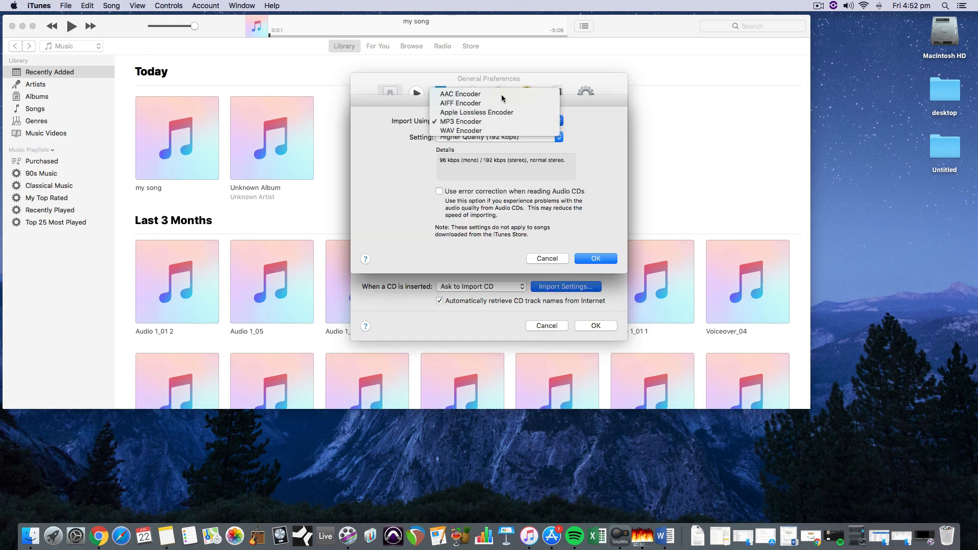
{"action": "left_click", "coordinate": [502, 95]}
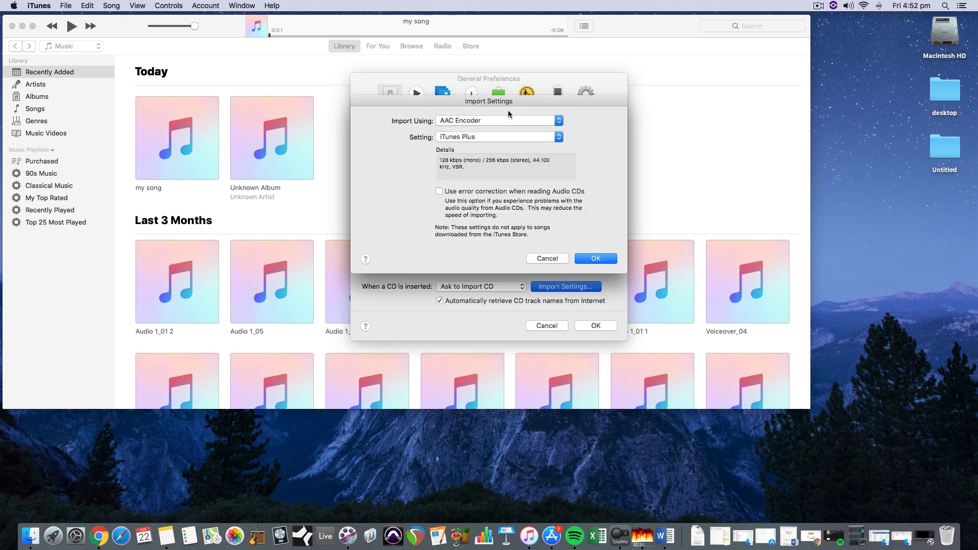
{"action": "left_click", "coordinate": [482, 121]}
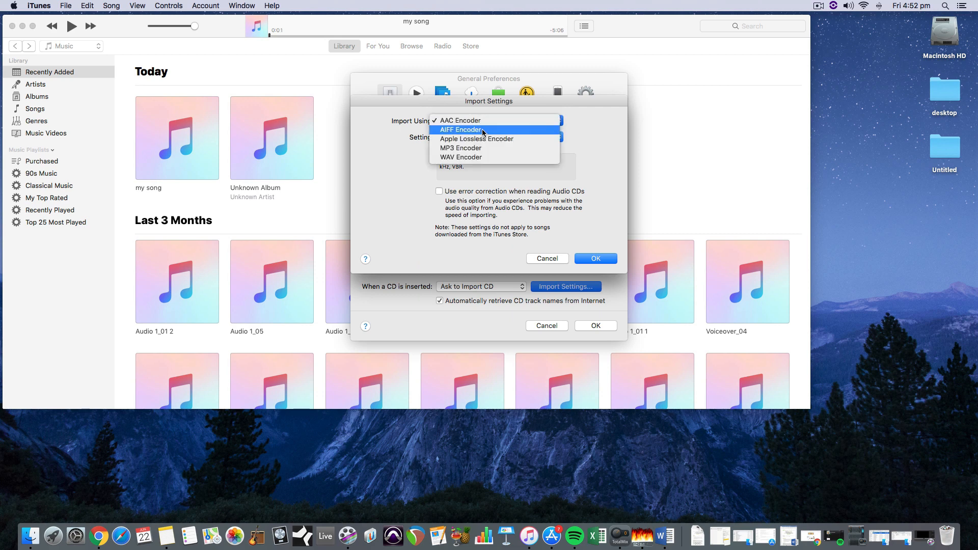
{"action": "left_click", "coordinate": [483, 152]}
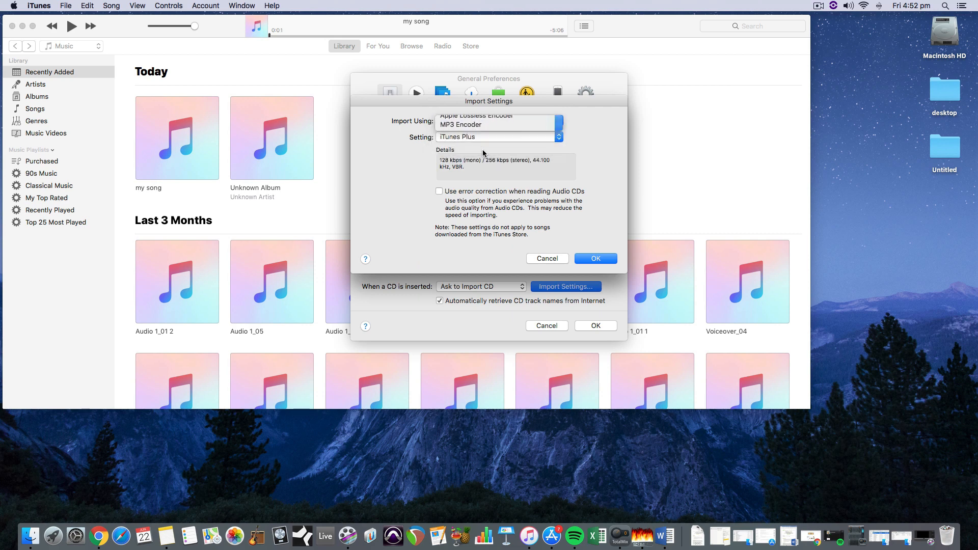
Try the Good Quality (128 kbps), High Quality (160 kbps) and Higher Quality (192 kbps) settings for the MP3 encoder
{"action": "left_click", "coordinate": [503, 138]}
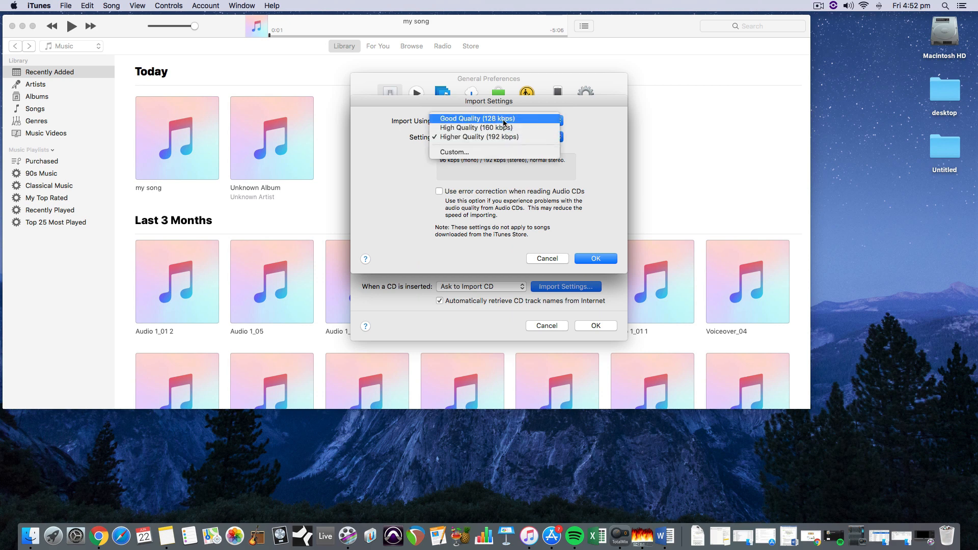
{"action": "left_click", "coordinate": [503, 118]}
{"action": "left_click", "coordinate": [503, 136]}
{"action": "left_click", "coordinate": [502, 146]}
{"action": "left_click", "coordinate": [505, 141]}
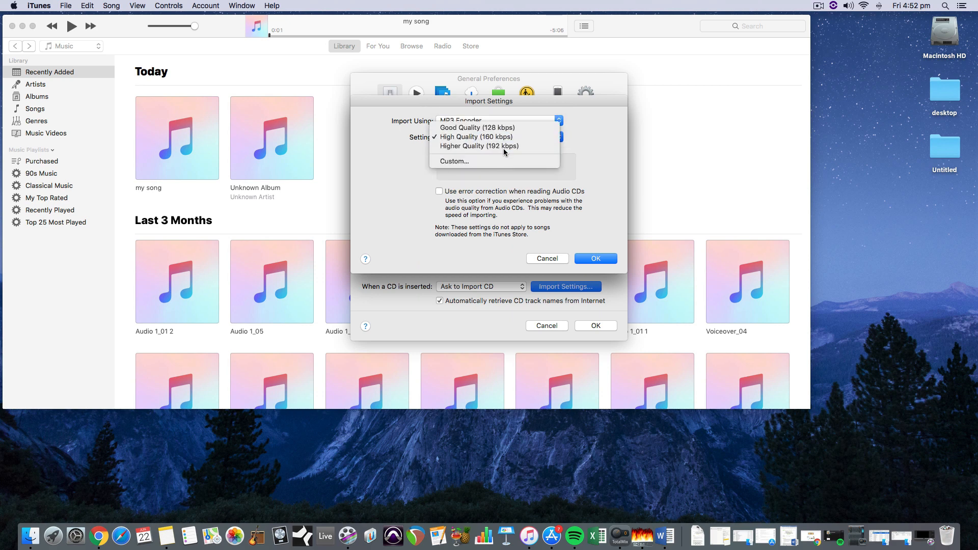
{"action": "left_click", "coordinate": [504, 146]}
{"action": "left_click", "coordinate": [507, 139]}
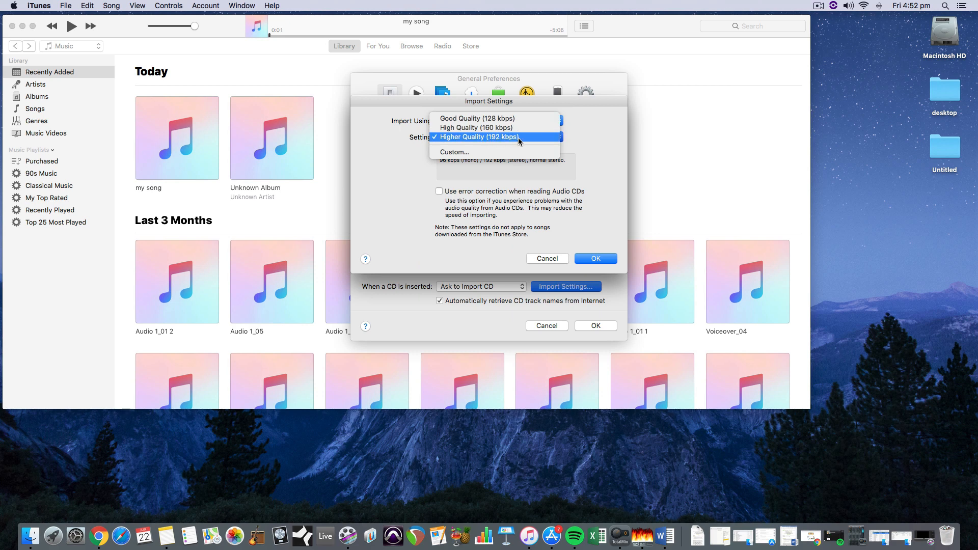
{"action": "left_click", "coordinate": [509, 140]}
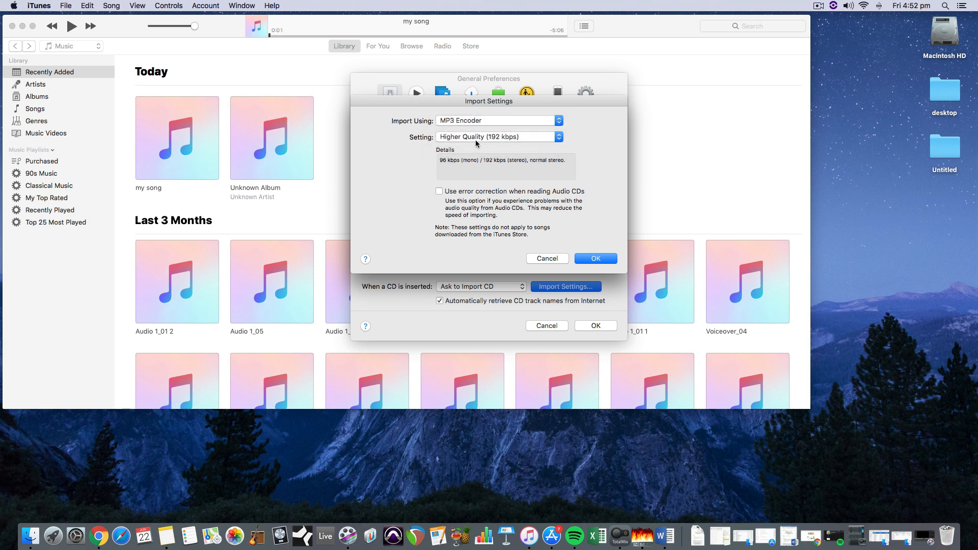
Set the MP3 import quality to Higher Quality (192 kbps) and confirm the import settings and preferences
{"action": "left_click", "coordinate": [494, 137]}
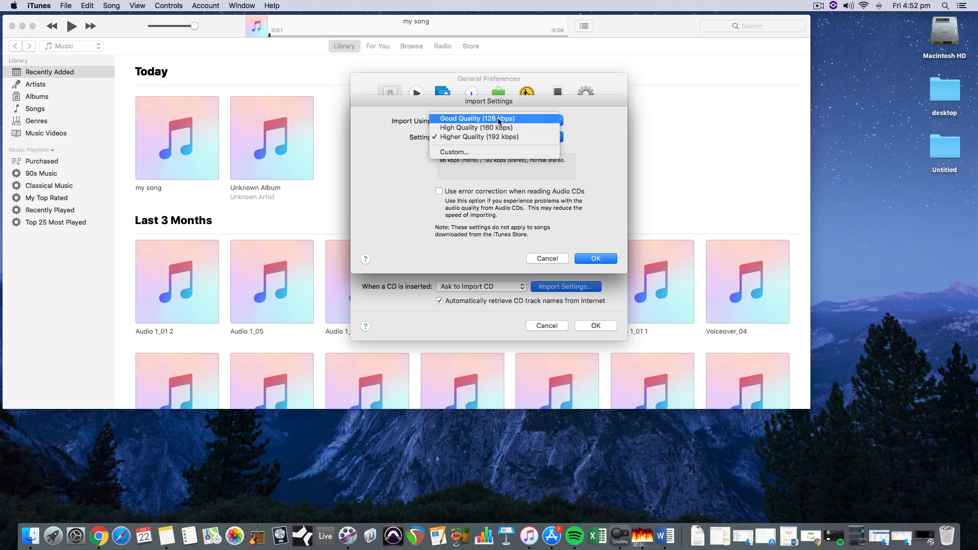
{"action": "left_click", "coordinate": [494, 119]}
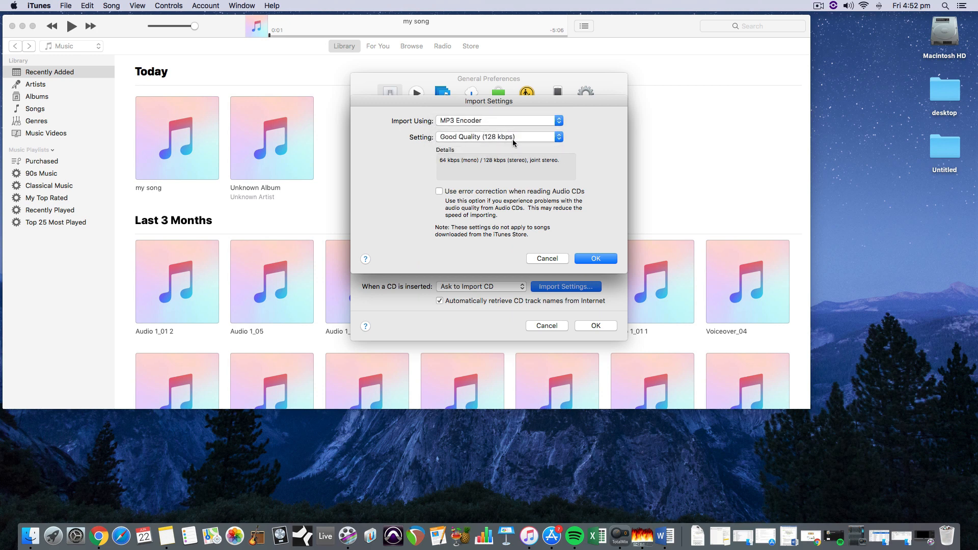
{"action": "left_click", "coordinate": [518, 140]}
{"action": "left_click", "coordinate": [525, 155]}
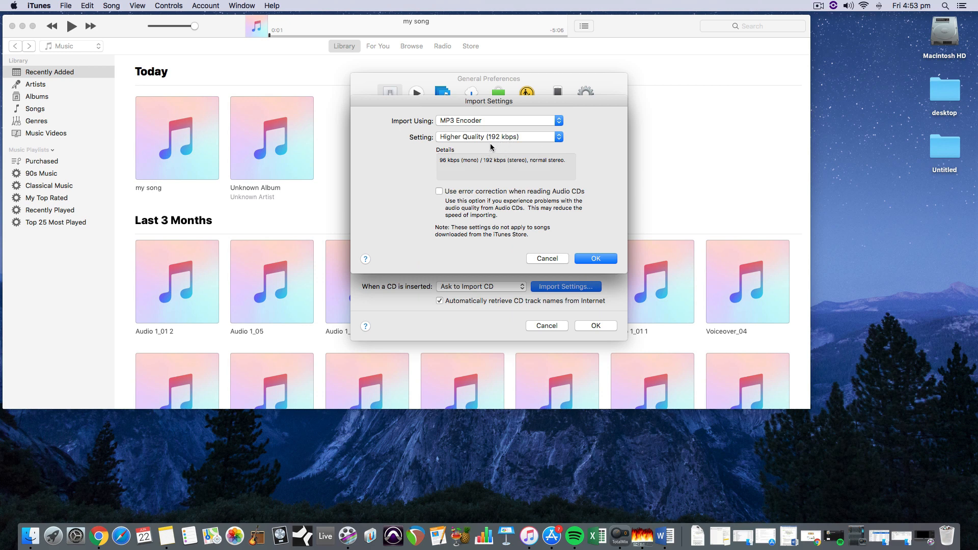
{"action": "left_click", "coordinate": [599, 260]}
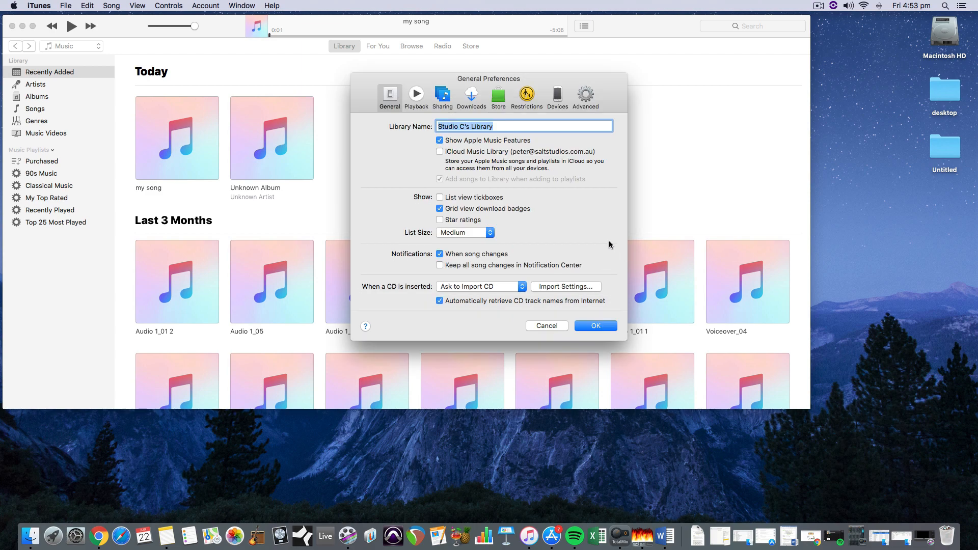
{"action": "left_click", "coordinate": [601, 326]}
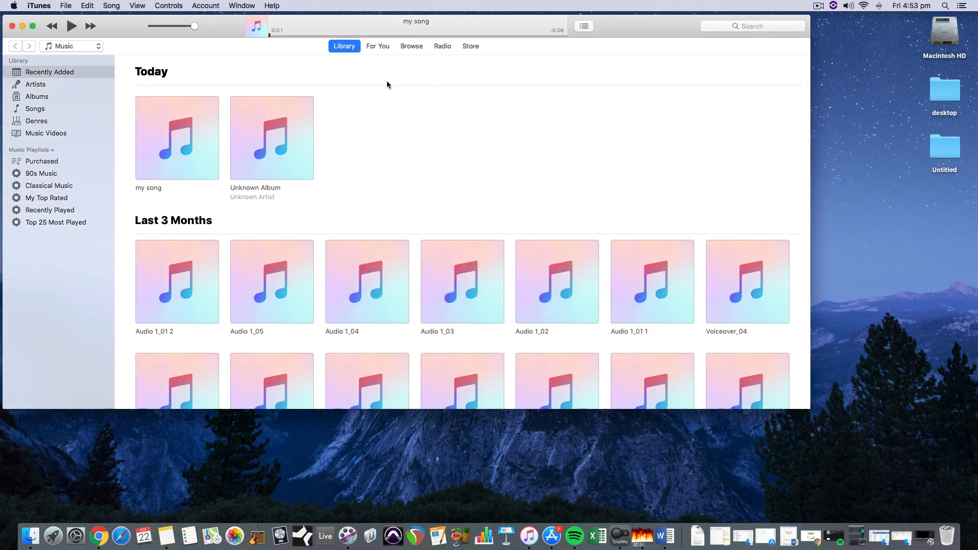
Select the track in the my song album and convert it by creating an MP3 version
{"action": "left_click", "coordinate": [206, 104]}
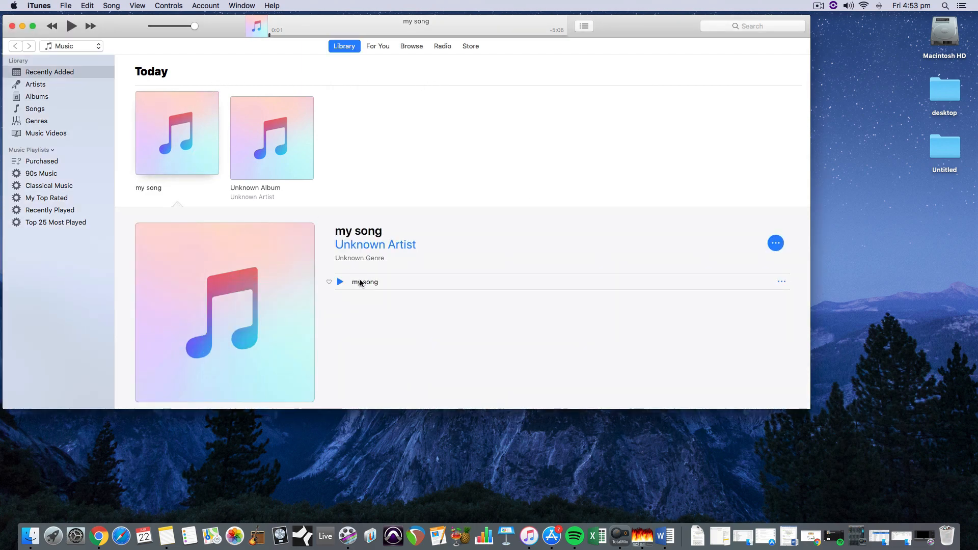
{"action": "left_click", "coordinate": [190, 105]}
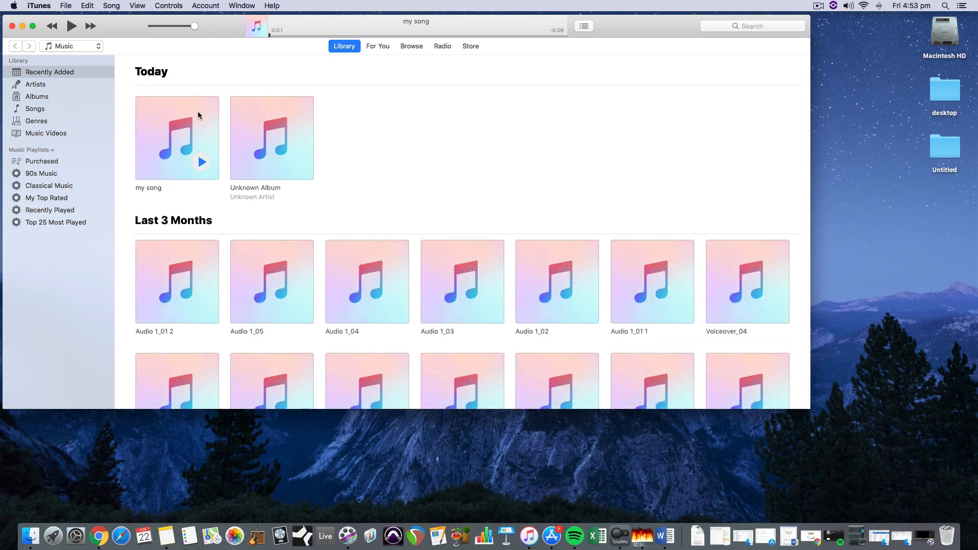
{"action": "left_click", "coordinate": [157, 136]}
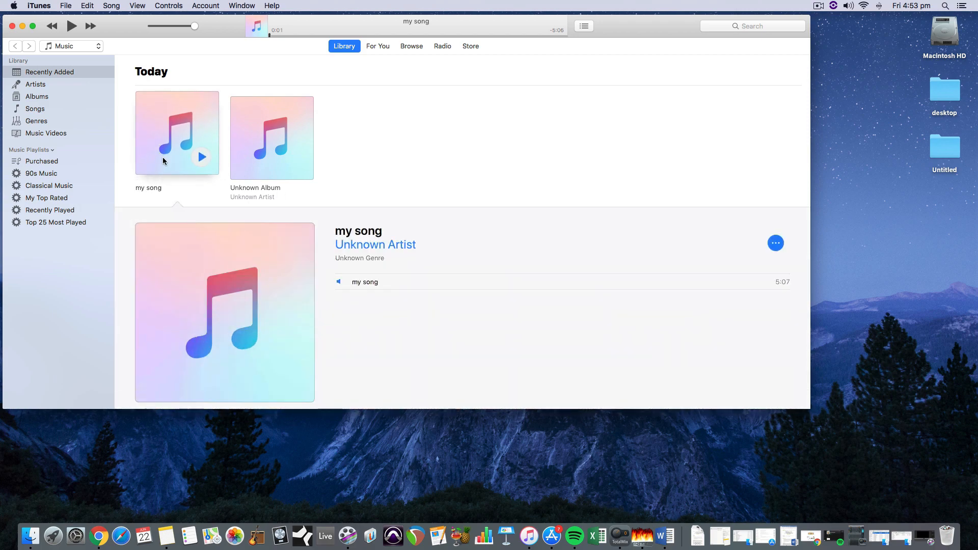
{"action": "left_click", "coordinate": [366, 284]}
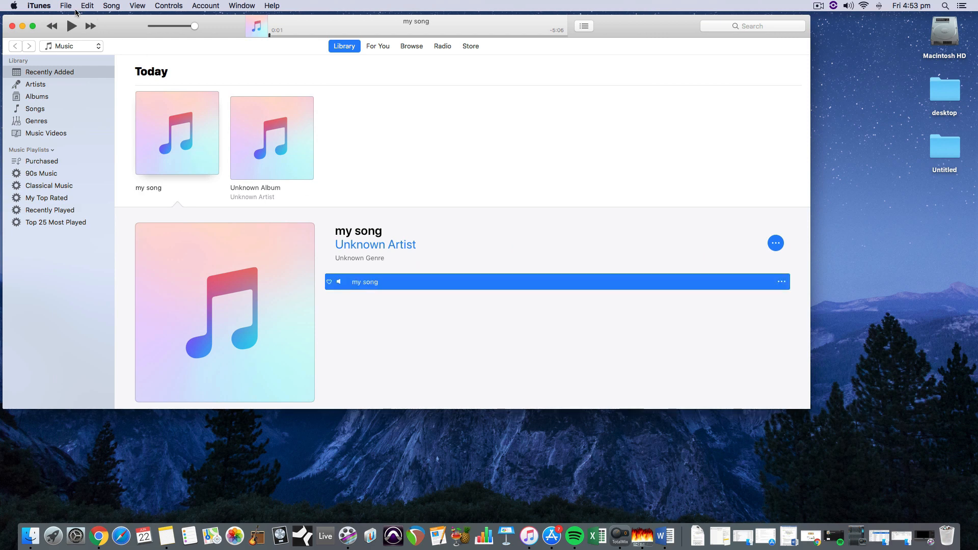
{"action": "left_click", "coordinate": [66, 6]}
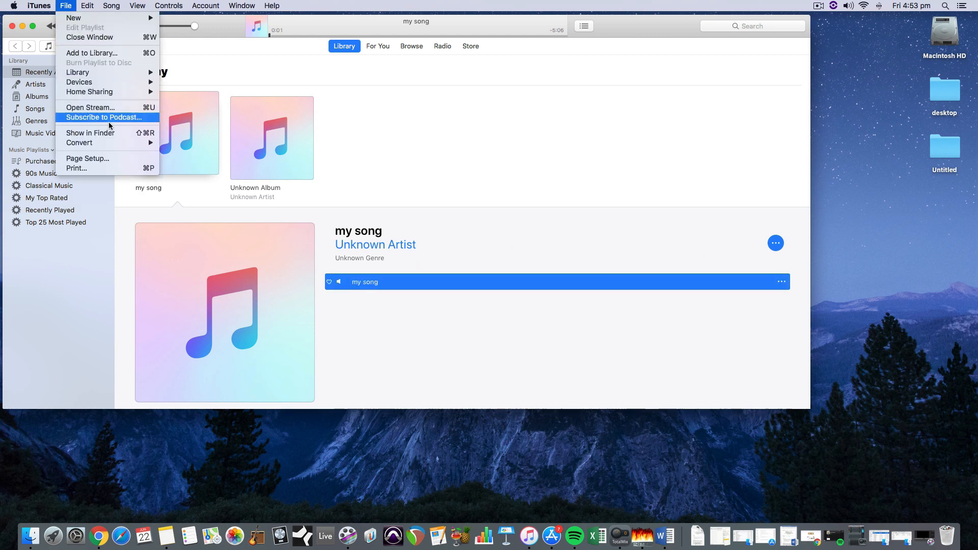
{"action": "mouse_move", "coordinate": [110, 144]}
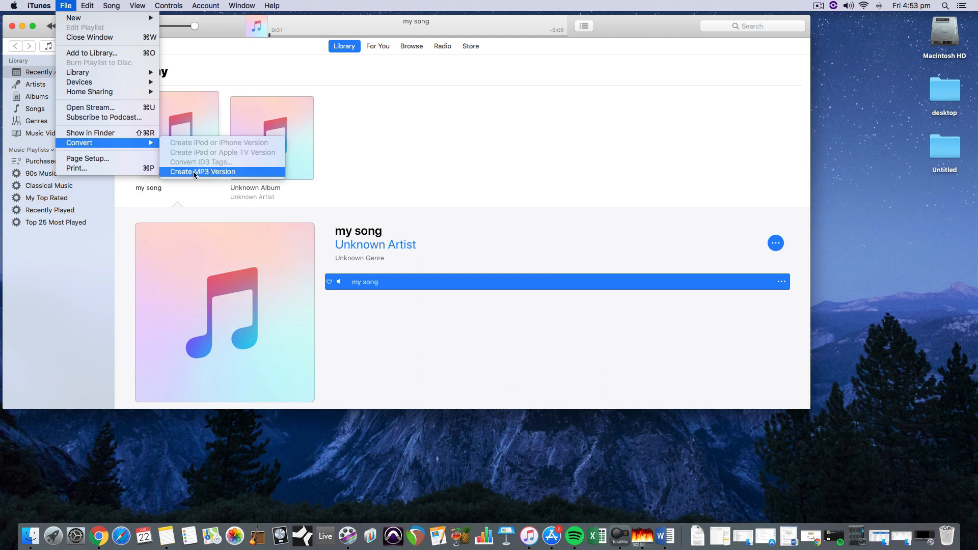
{"action": "left_click", "coordinate": [228, 175]}
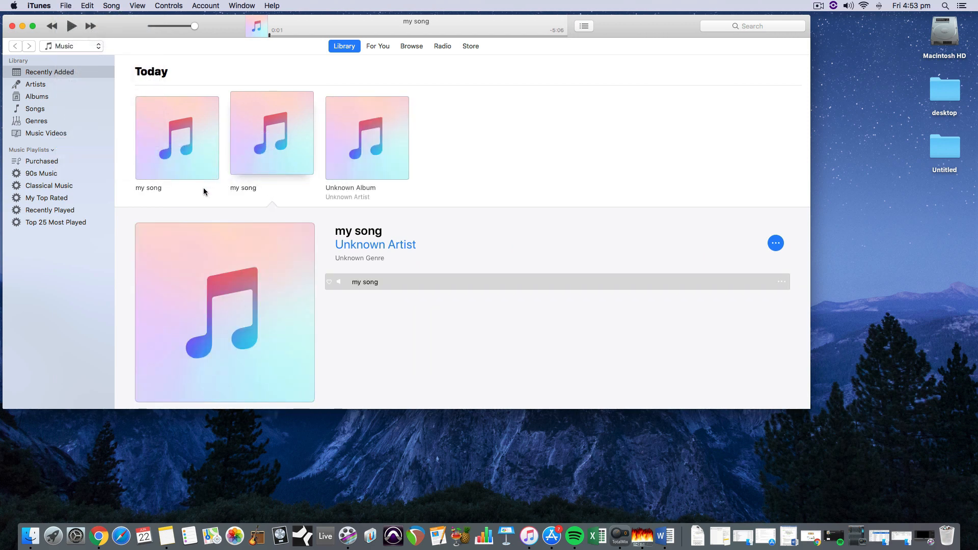
Expand the newly created my song album and show its MP3 track in Finder
{"action": "left_click", "coordinate": [203, 104]}
{"action": "left_click", "coordinate": [255, 111]}
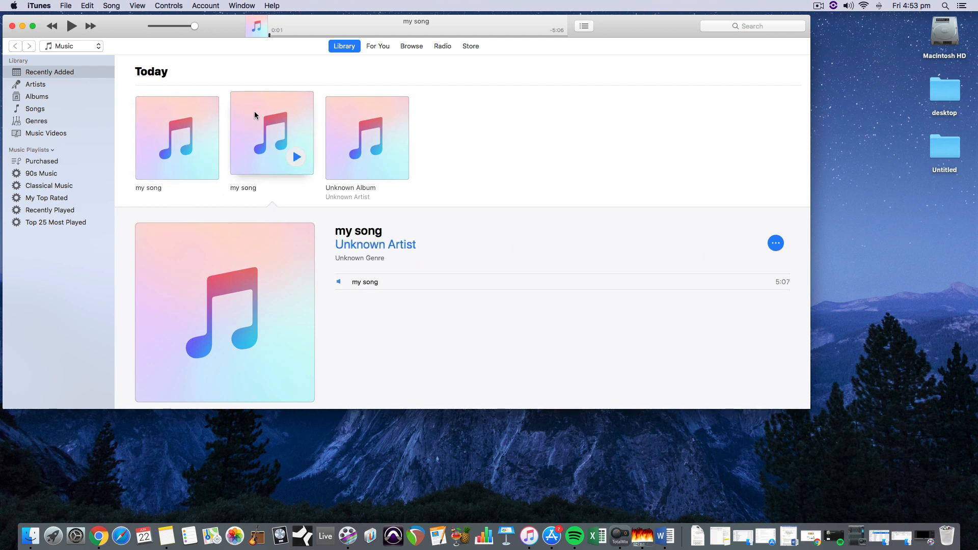
{"action": "left_click", "coordinate": [202, 109]}
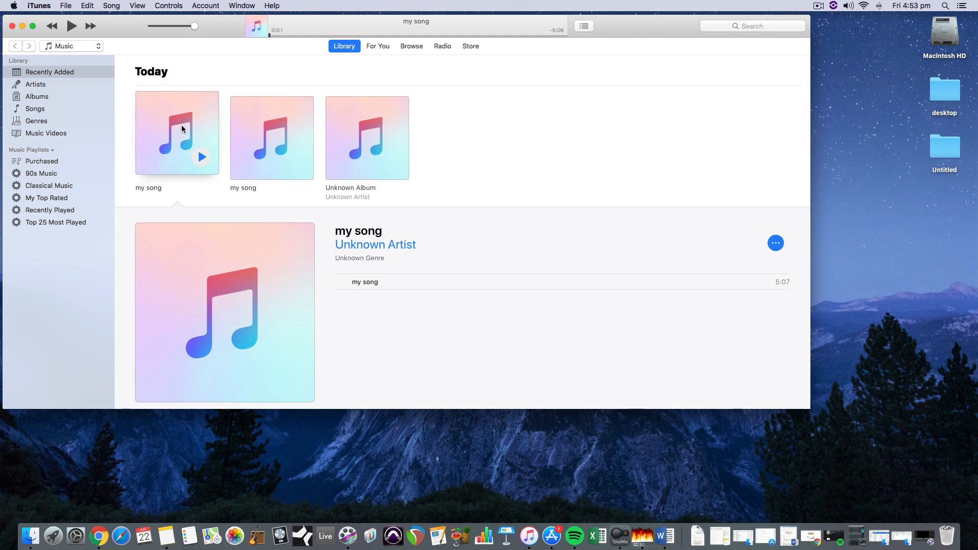
{"action": "right_click", "coordinate": [365, 281]}
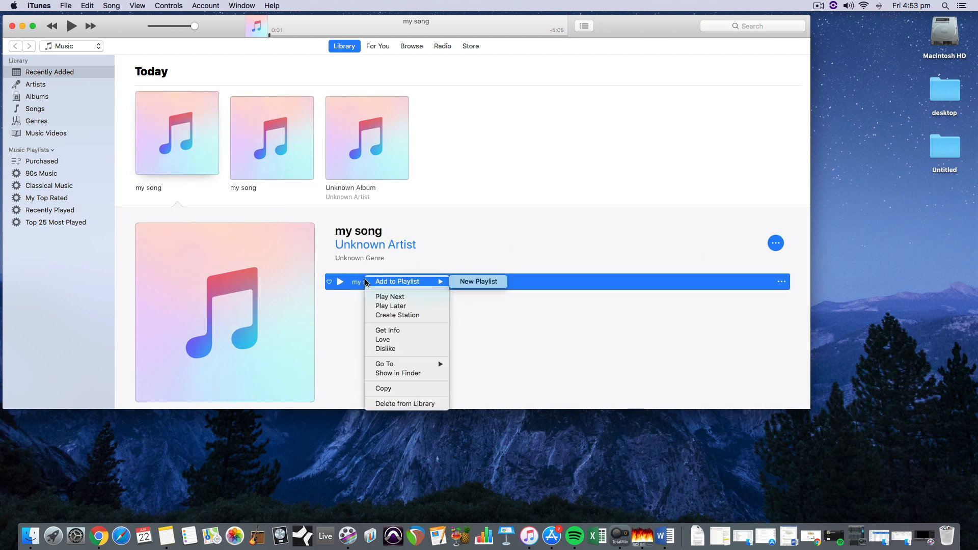
{"action": "left_click", "coordinate": [398, 374]}
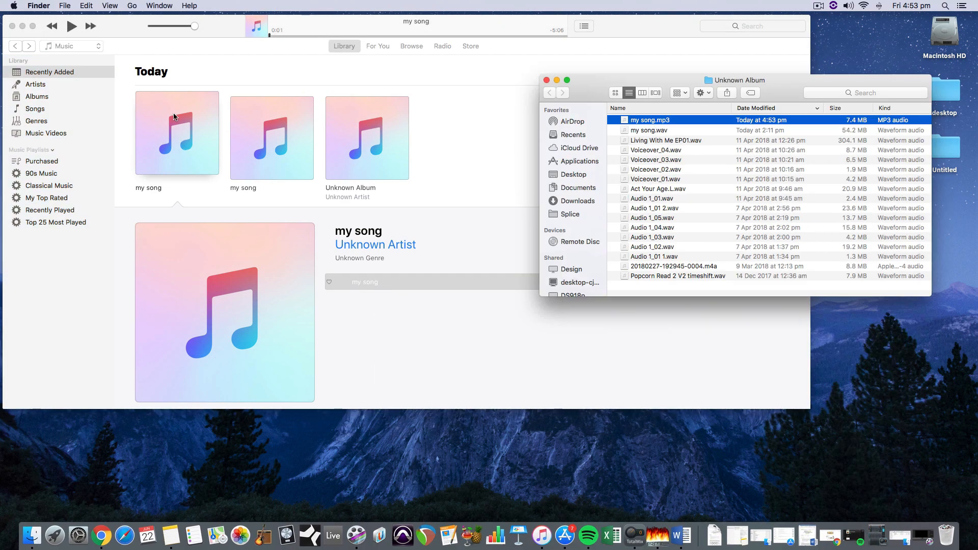
Compare the WAV and MP3 copies in Finder, and delete the second my song album from the library, moving its file to the Trash
{"action": "left_click", "coordinate": [647, 132]}
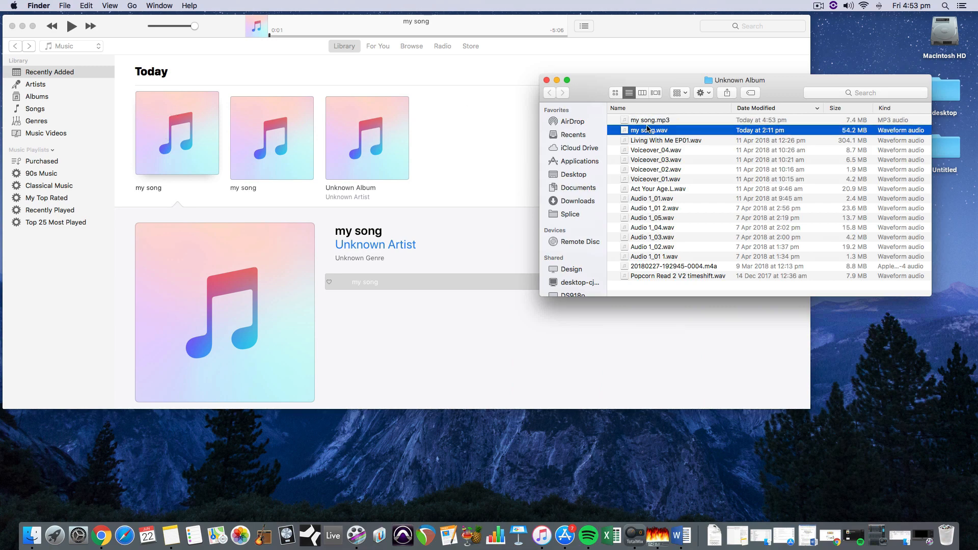
{"action": "left_click", "coordinate": [646, 122]}
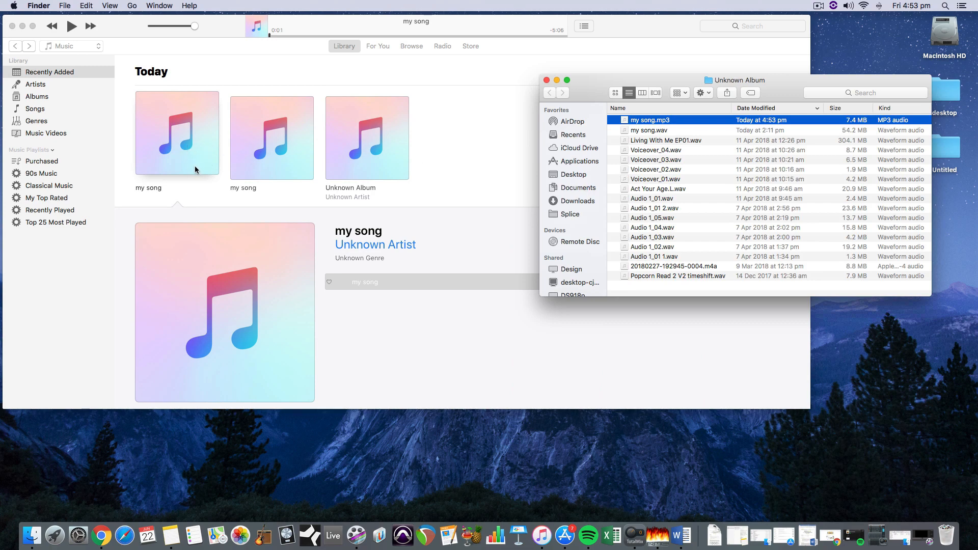
{"action": "left_click", "coordinate": [244, 152]}
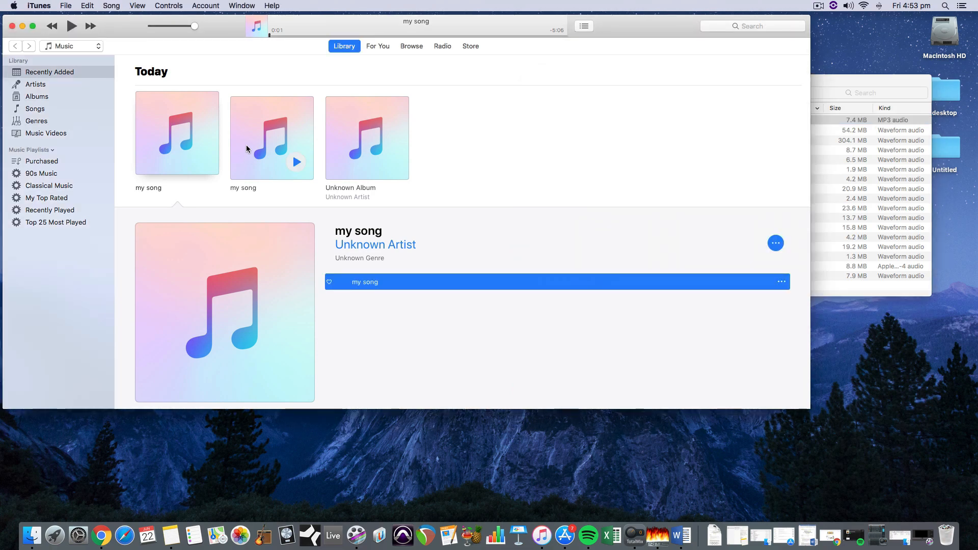
{"action": "right_click", "coordinate": [247, 137]}
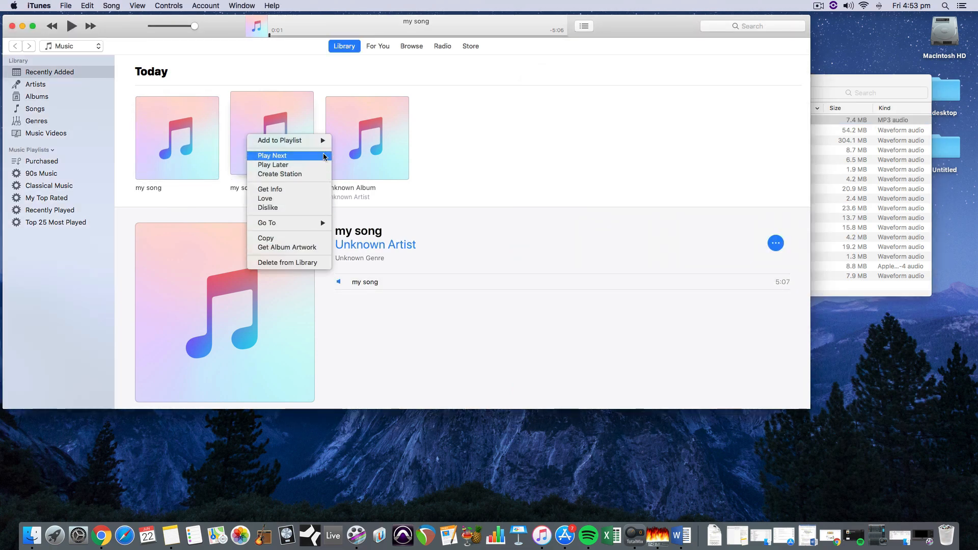
{"action": "left_click", "coordinate": [303, 263]}
{"action": "left_click", "coordinate": [578, 206]}
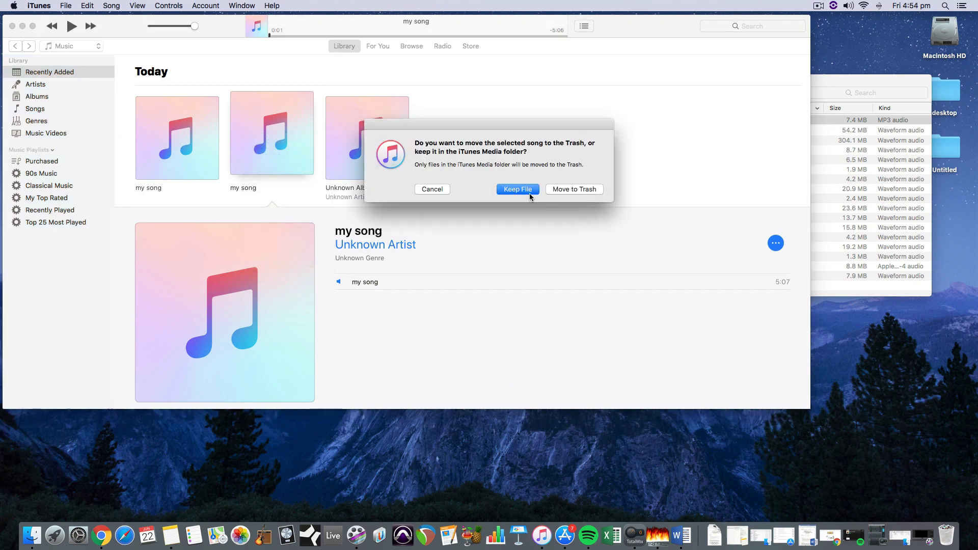
{"action": "left_click", "coordinate": [573, 189]}
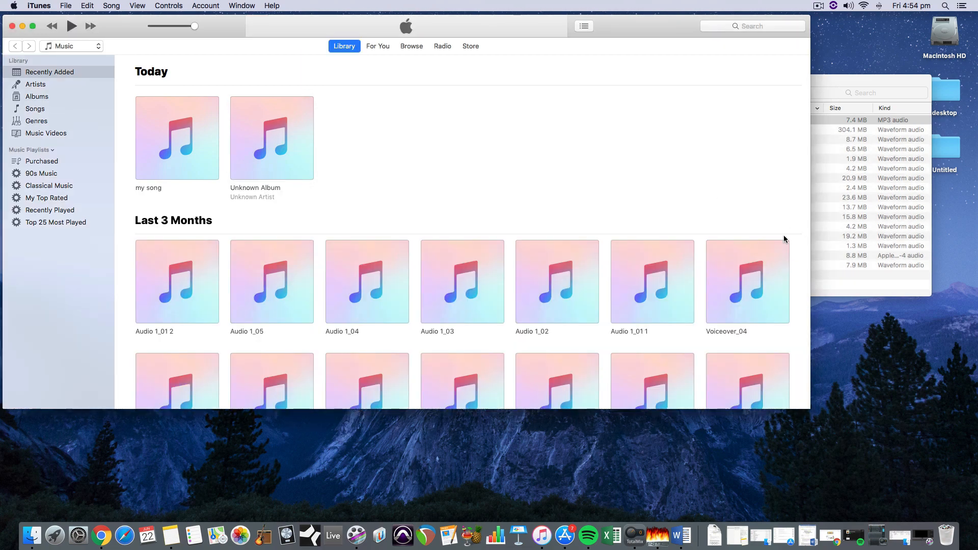
Start and stop playback of the remaining my song album, and show its track in Finder
{"action": "left_click", "coordinate": [202, 162]}
{"action": "left_click", "coordinate": [201, 162]}
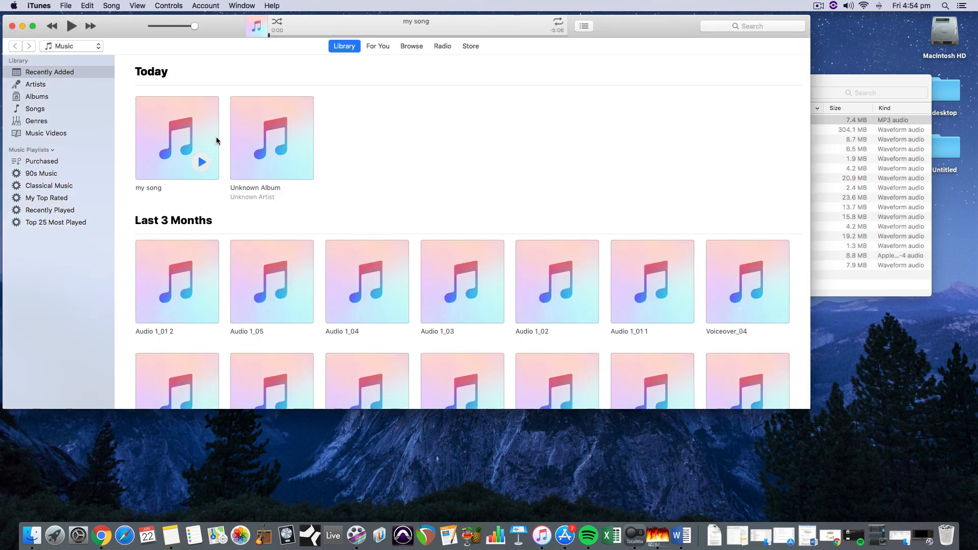
{"action": "left_click", "coordinate": [205, 120]}
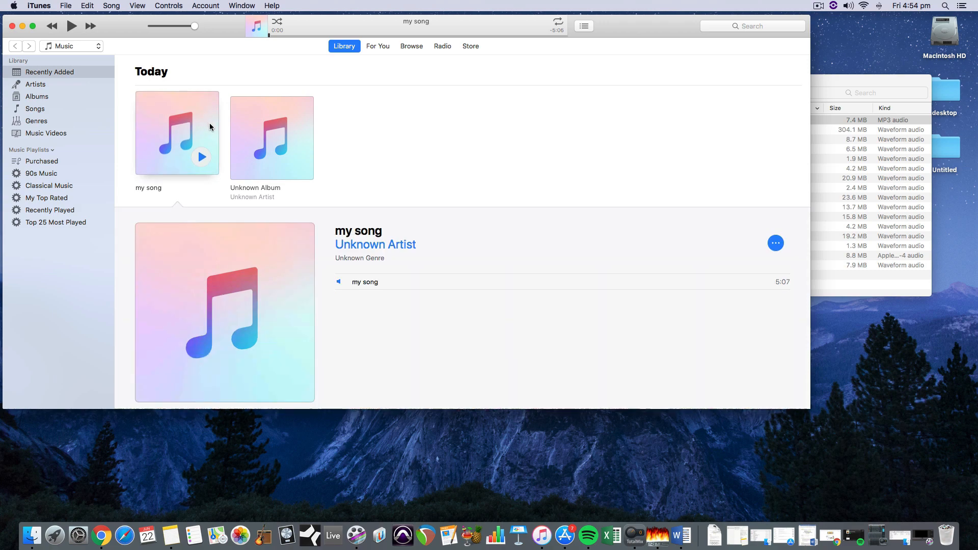
{"action": "right_click", "coordinate": [360, 281]}
{"action": "left_click", "coordinate": [409, 375]}
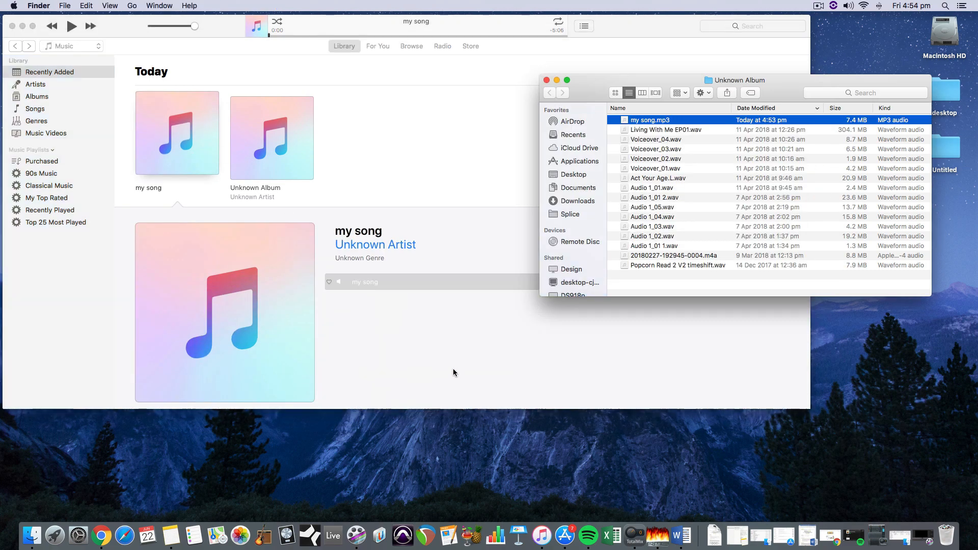
Copy my song.mp3 from the Finder window to the desktop, and move that desktop copy to the Trash
{"action": "left_click_drag", "start_coordinate": [647, 124], "coordinate": [872, 376]}
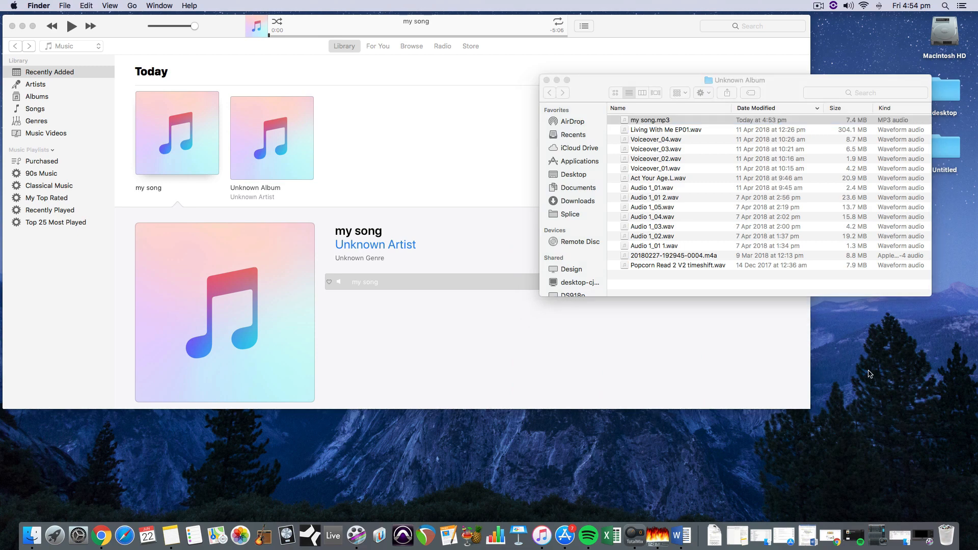
{"action": "left_click_drag", "start_coordinate": [950, 220], "coordinate": [934, 382]}
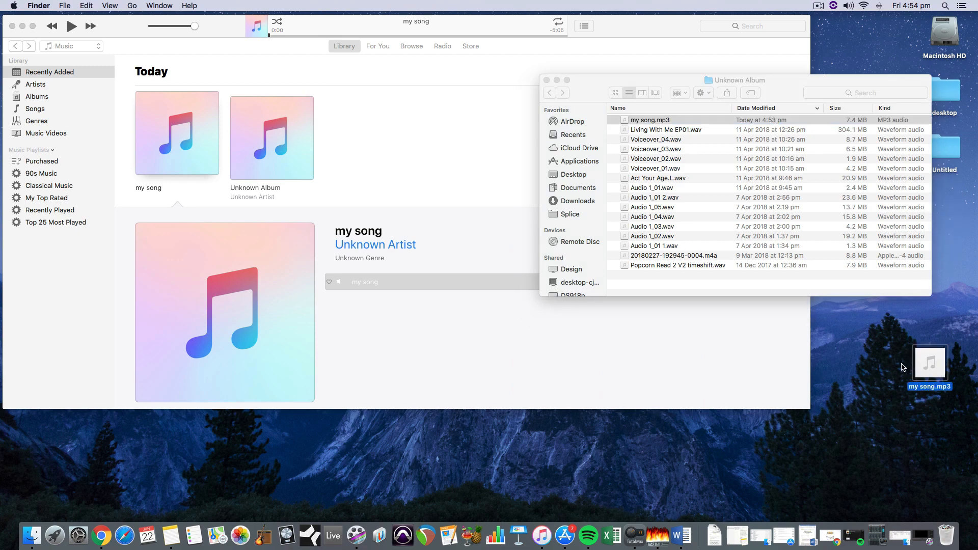
{"action": "right_click", "coordinate": [917, 356]}
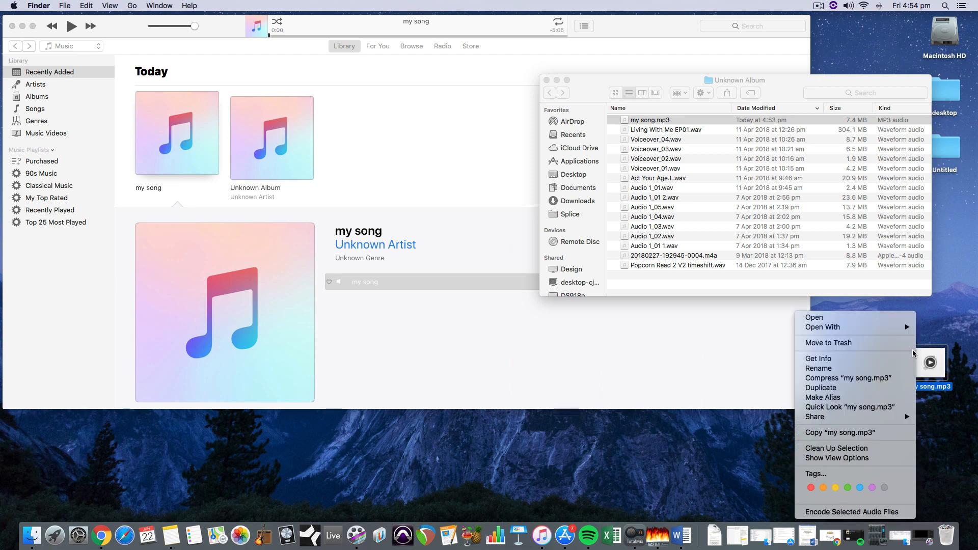
{"action": "left_click", "coordinate": [898, 347]}
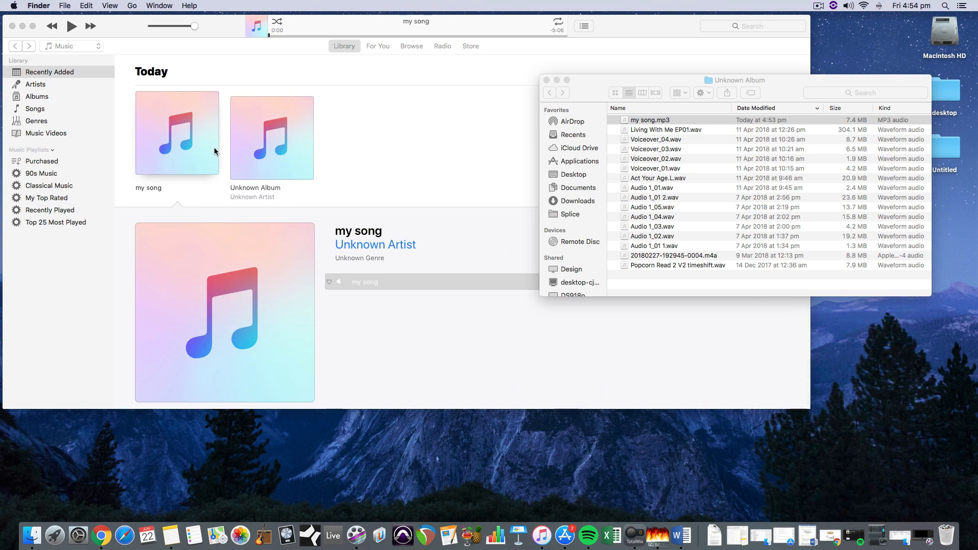
Open the info of the my song track in iTunes and set the song title to My Song
{"action": "left_click", "coordinate": [204, 132]}
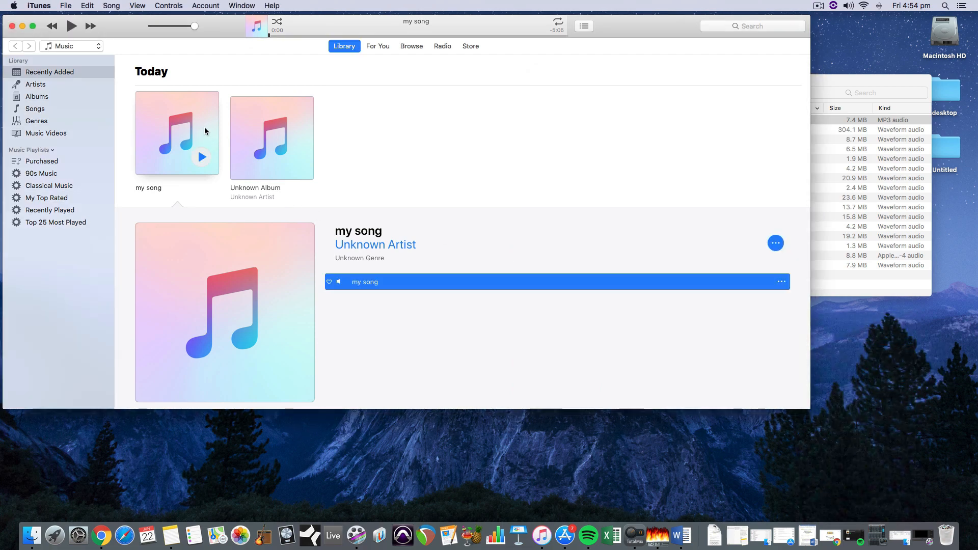
{"action": "right_click", "coordinate": [205, 132]}
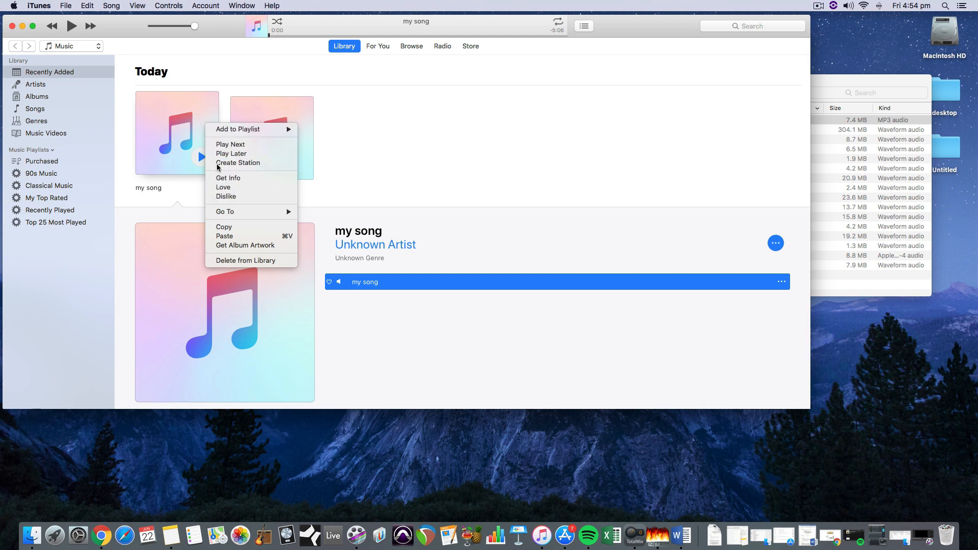
{"action": "left_click", "coordinate": [366, 307]}
{"action": "right_click", "coordinate": [368, 280]}
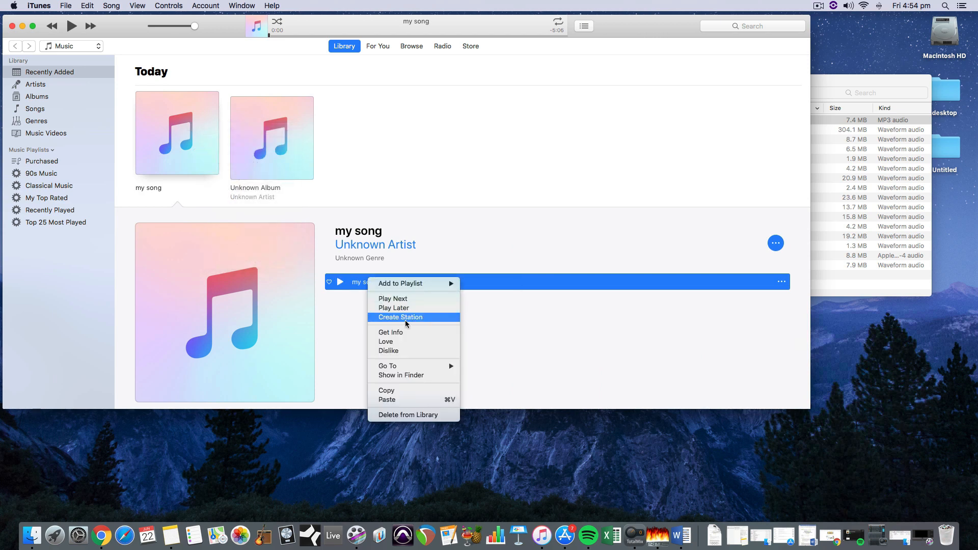
{"action": "left_click", "coordinate": [415, 333]}
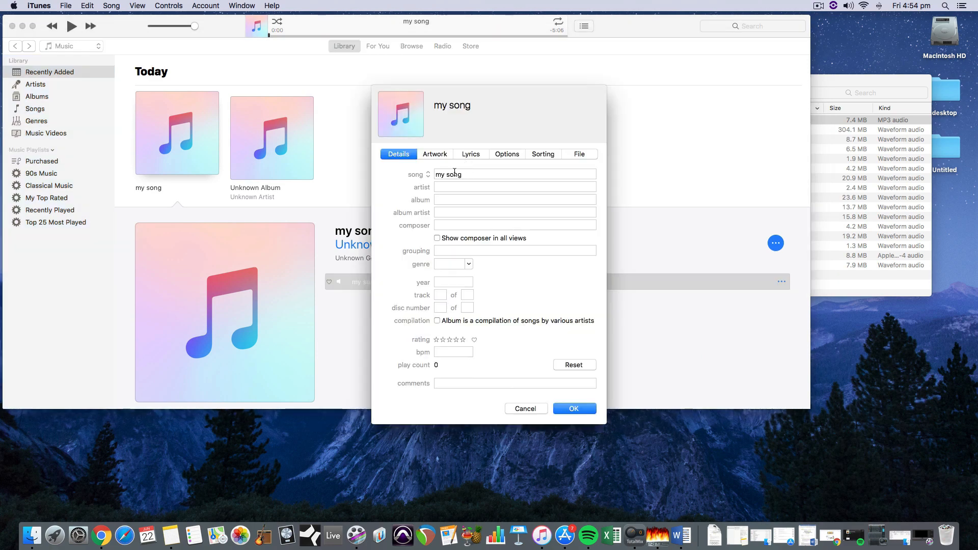
{"action": "left_click", "coordinate": [438, 174]}
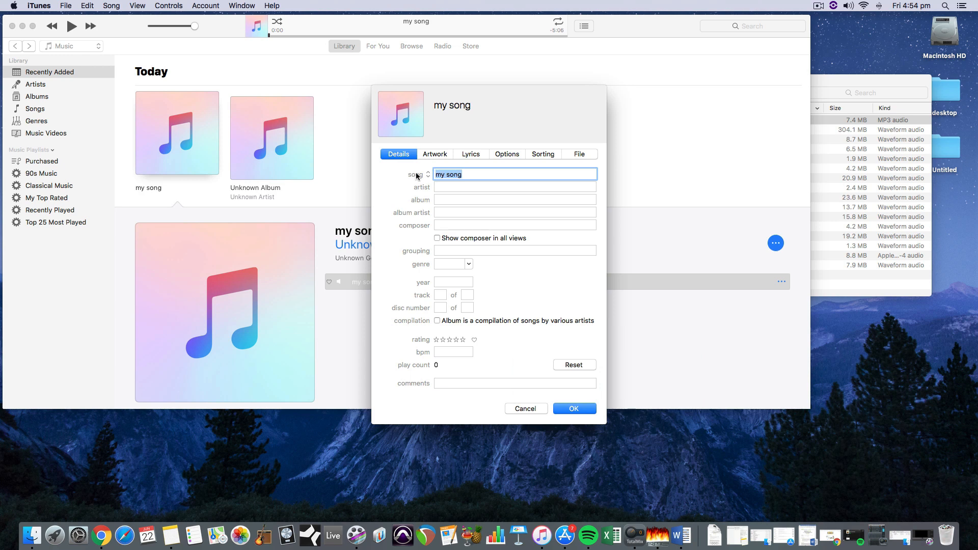
{"action": "type", "text": "My Song"}
{"action": "key", "text": "Tab"}
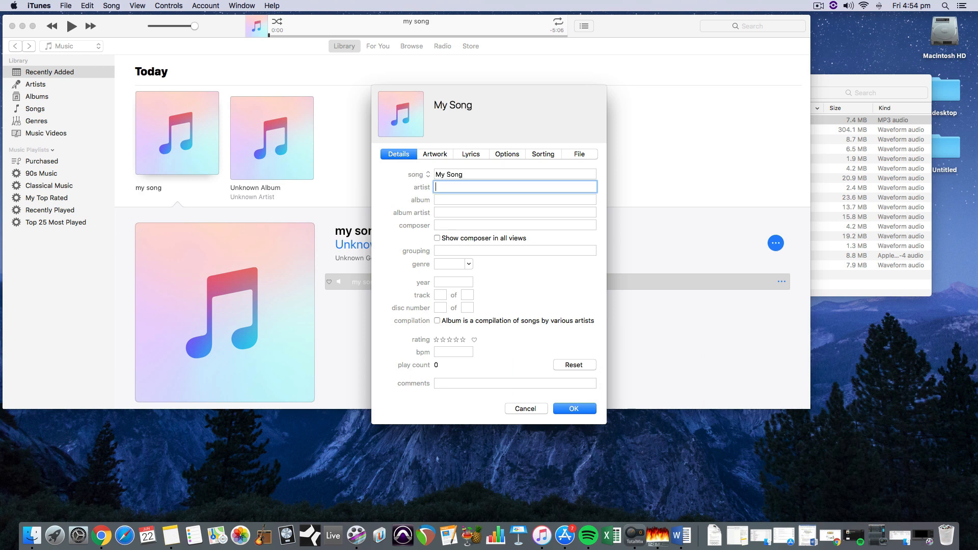
Enter the artist's name and set the genre to Rock in the track's details
{"action": "type", "text": "Nat"}
{"action": "key", "text": "Tab"}
{"action": "key", "text": "Tab"}
{"action": "key", "text": "Tab"}
{"action": "key", "text": "Tab"}
{"action": "key", "text": "Tab"}
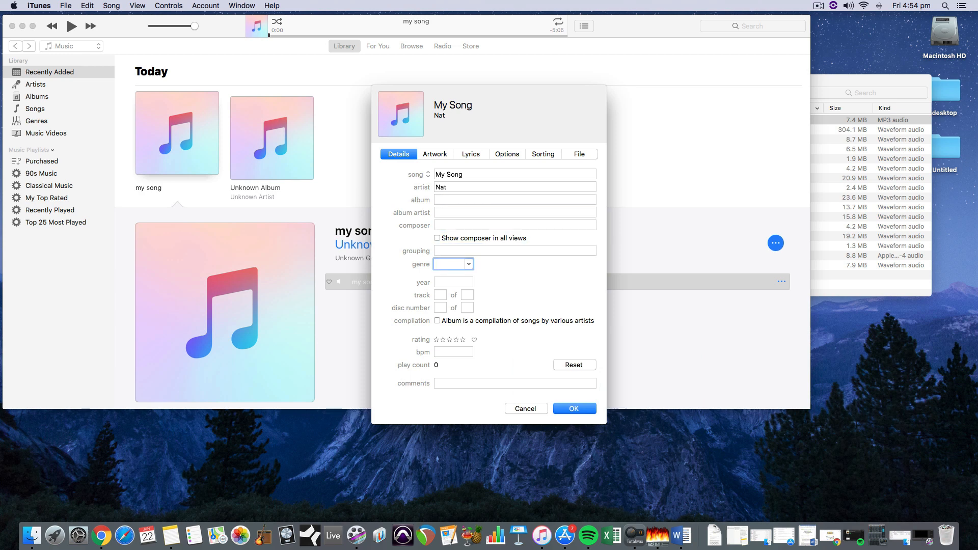
{"action": "type", "text": "Rock"}
Capture a screenshot of the wallpaper's trees, add it as the track's album artwork, and confirm the track info
{"action": "left_click", "coordinate": [438, 156]}
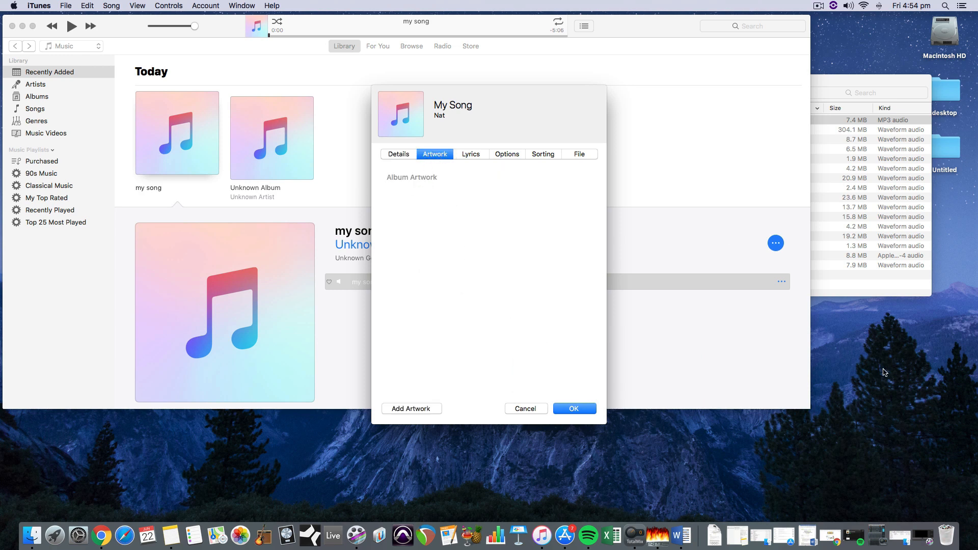
{"action": "key", "text": "super+shift+4"}
{"action": "left_click_drag", "start_coordinate": [851, 328], "coordinate": [969, 446]}
{"action": "left_click_drag", "start_coordinate": [946, 205], "coordinate": [465, 258]}
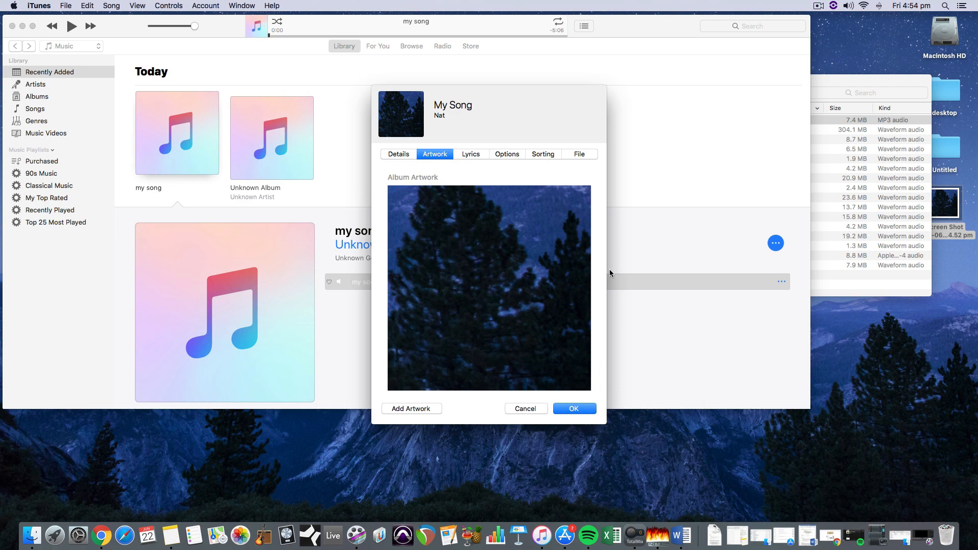
{"action": "left_click", "coordinate": [393, 154]}
{"action": "left_click", "coordinate": [572, 408]}
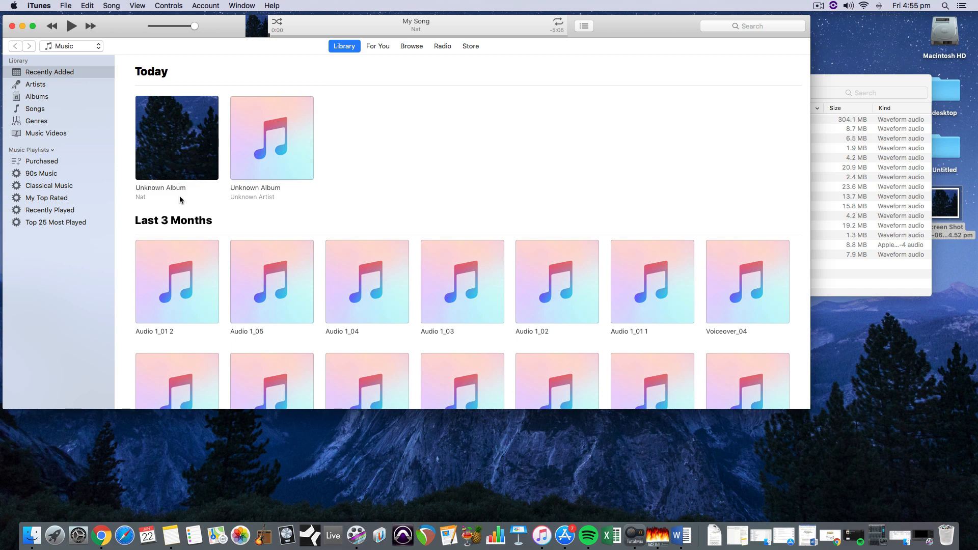
Reopen the album's info and set the album title to the artist's name followed by "'s Album"
{"action": "right_click", "coordinate": [172, 124]}
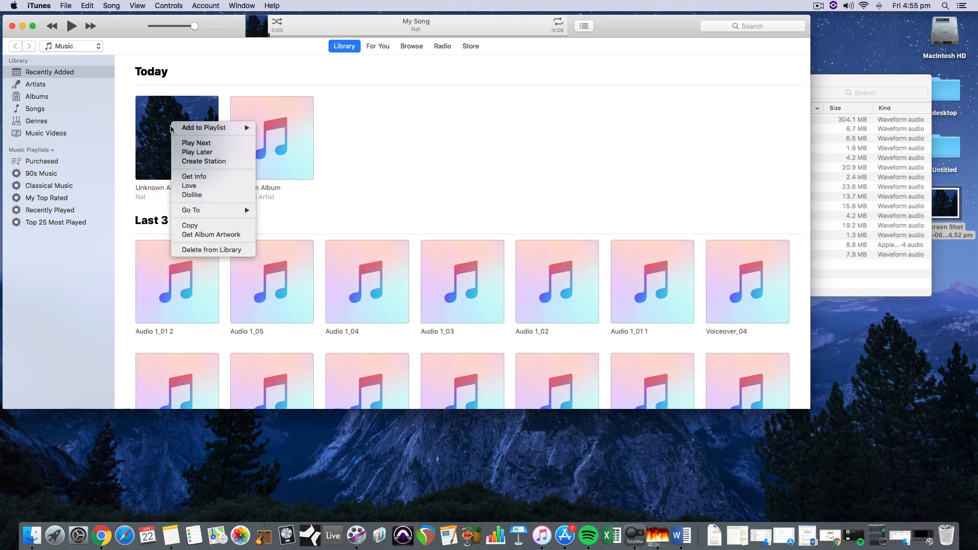
{"action": "left_click", "coordinate": [198, 178]}
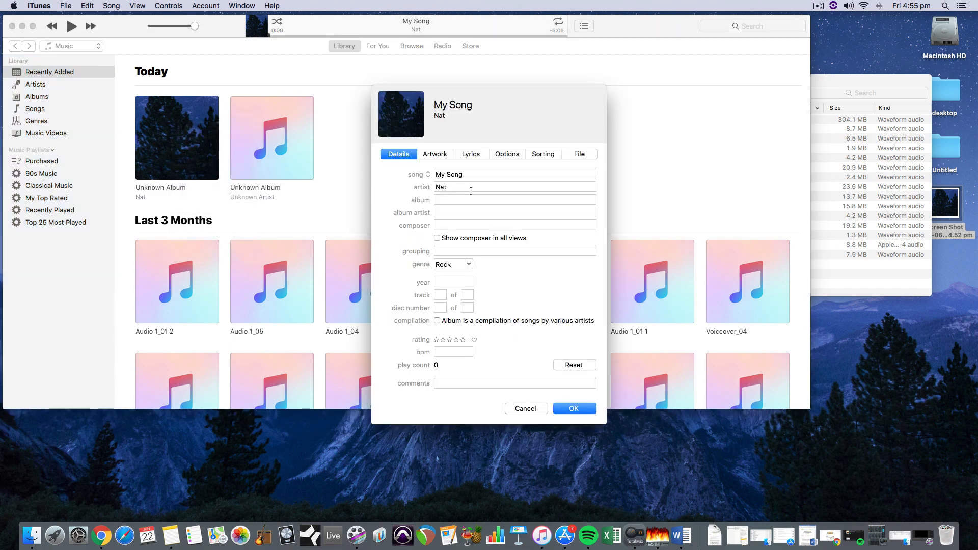
{"action": "left_click", "coordinate": [458, 200]}
{"action": "type", "text": "Nat"}
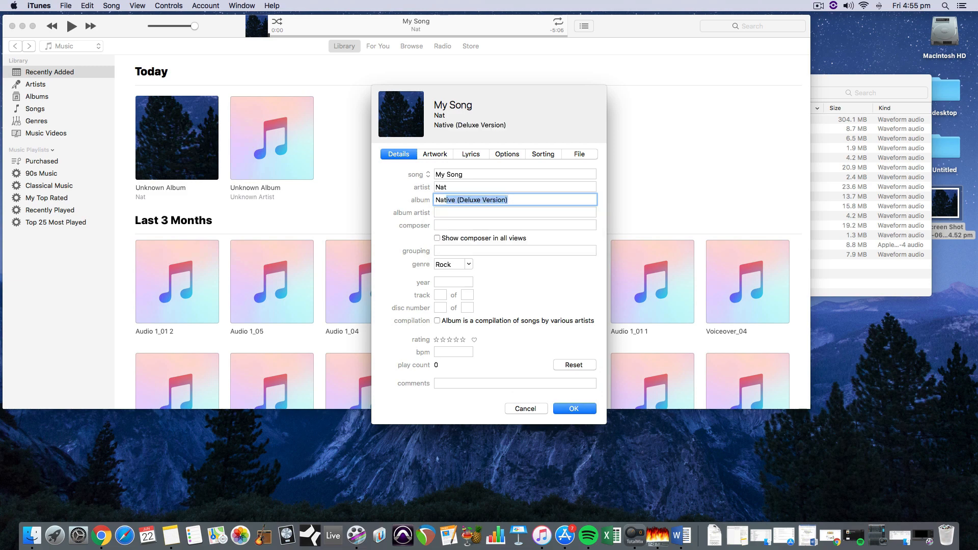
{"action": "type", "text": "'s Al"}
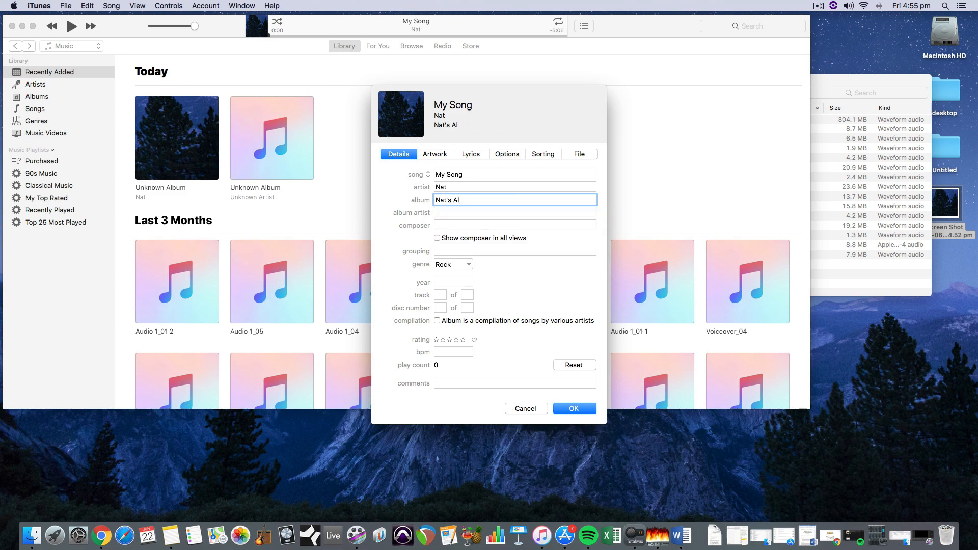
{"action": "type", "text": ";bbum"}
{"action": "key", "text": "Return"}
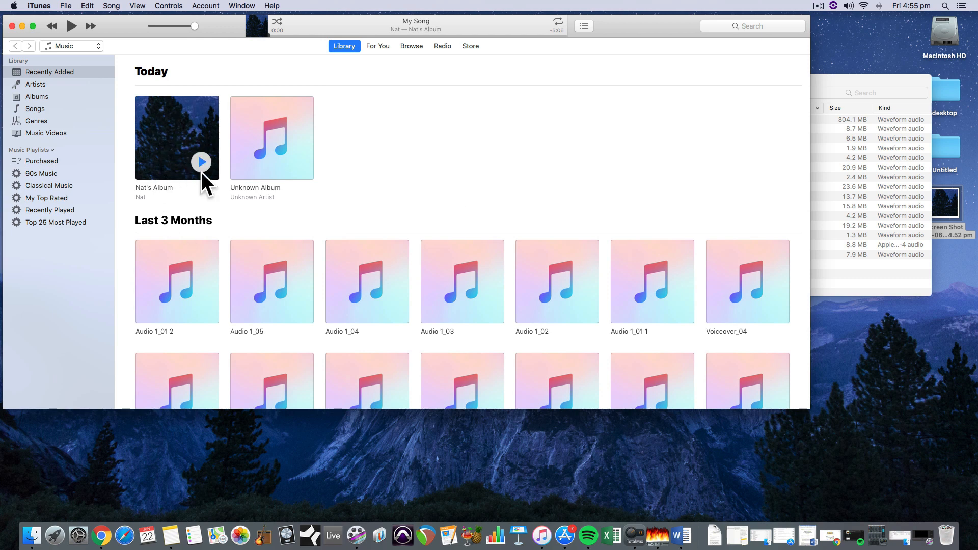
{"action": "right_click", "coordinate": [172, 139]}
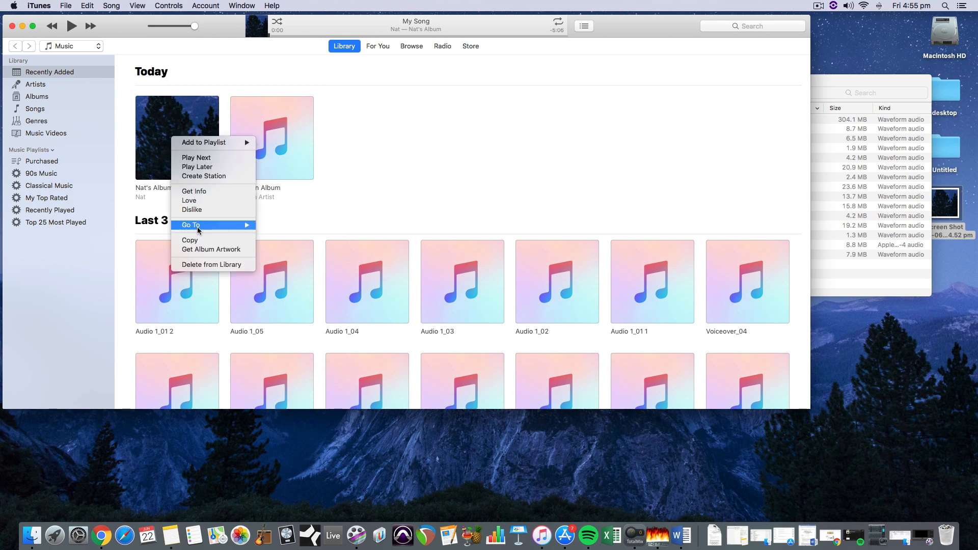
{"action": "left_click", "coordinate": [148, 123]}
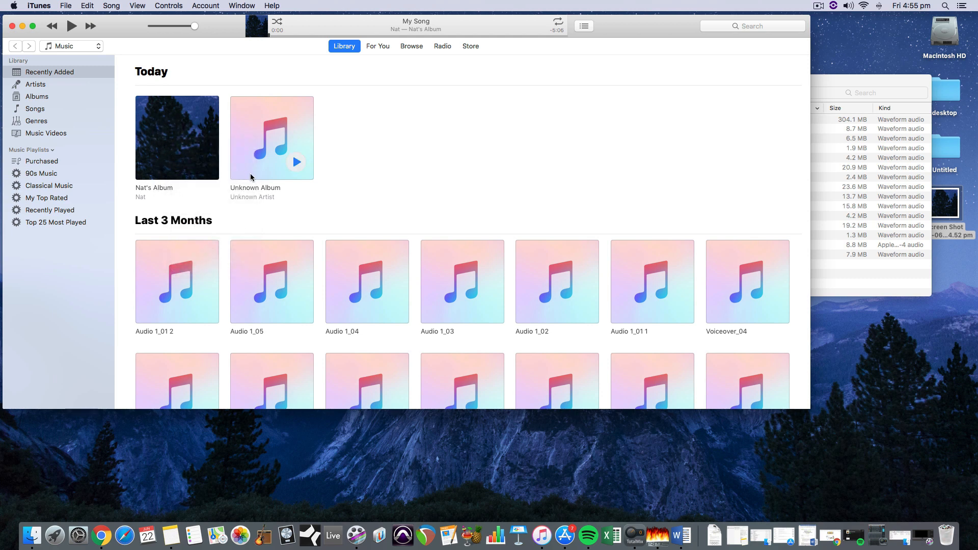
{"action": "right_click", "coordinate": [168, 133]}
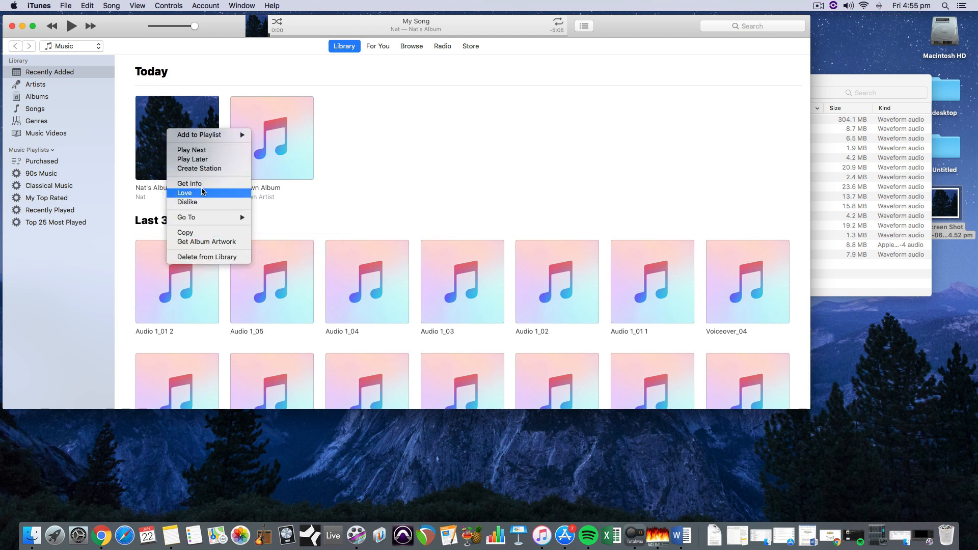
{"action": "left_click", "coordinate": [214, 242]}
Expand the renamed album, show its My Song track in Finder, and browse back to the iTunes Media folder
{"action": "left_click", "coordinate": [193, 155]}
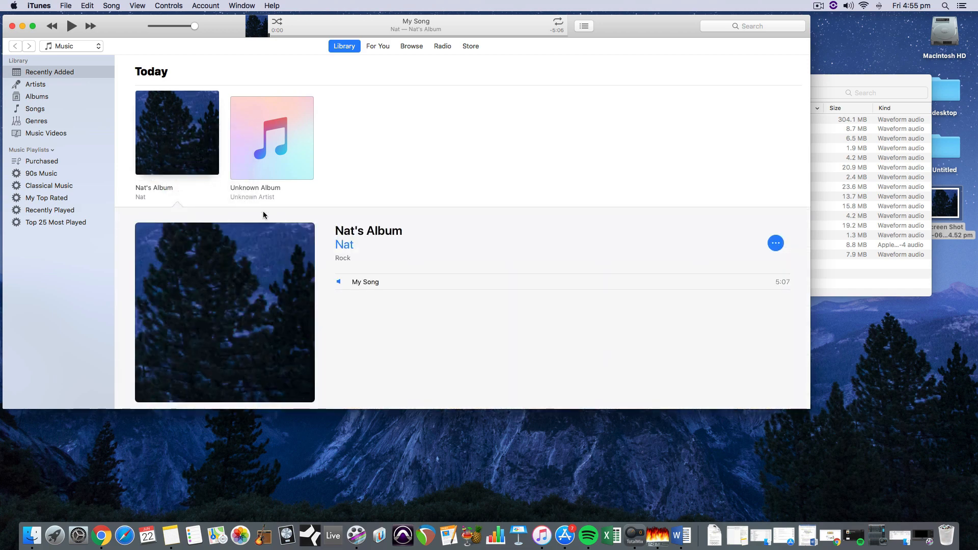
{"action": "right_click", "coordinate": [371, 282]}
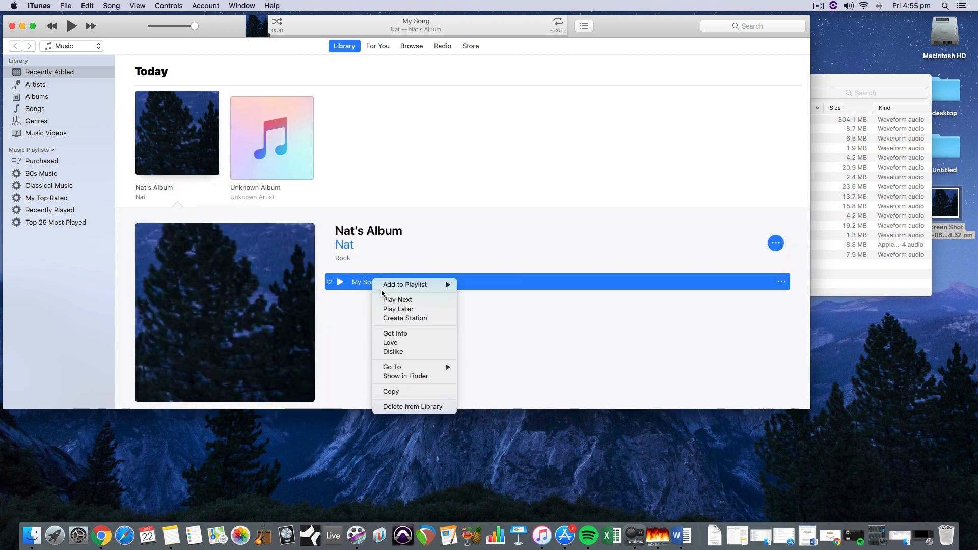
{"action": "left_click", "coordinate": [412, 374]}
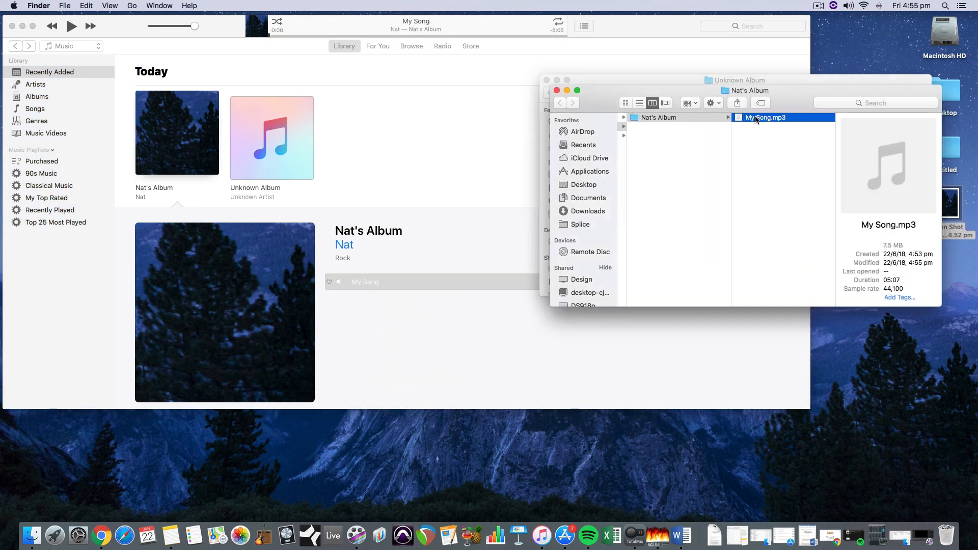
{"action": "scroll", "coordinate": [695, 157], "scroll_direction": "left", "scroll_amount": 10}
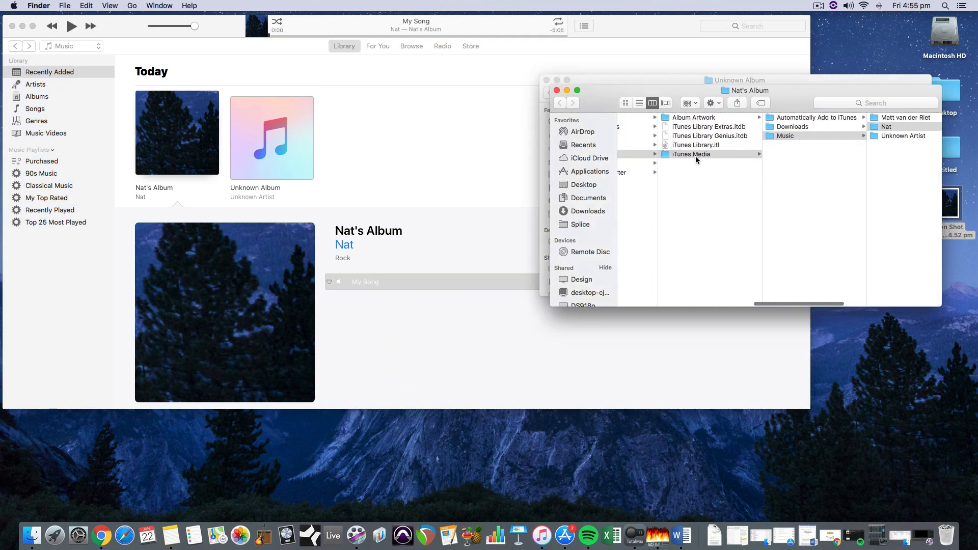
Open the album folder's My Song.mp3 in Pro Audio Converter and show its metadata for editing
{"action": "scroll", "coordinate": [695, 156], "scroll_direction": "right", "scroll_amount": 10}
{"action": "scroll", "coordinate": [658, 127], "scroll_direction": "left", "scroll_amount": 5}
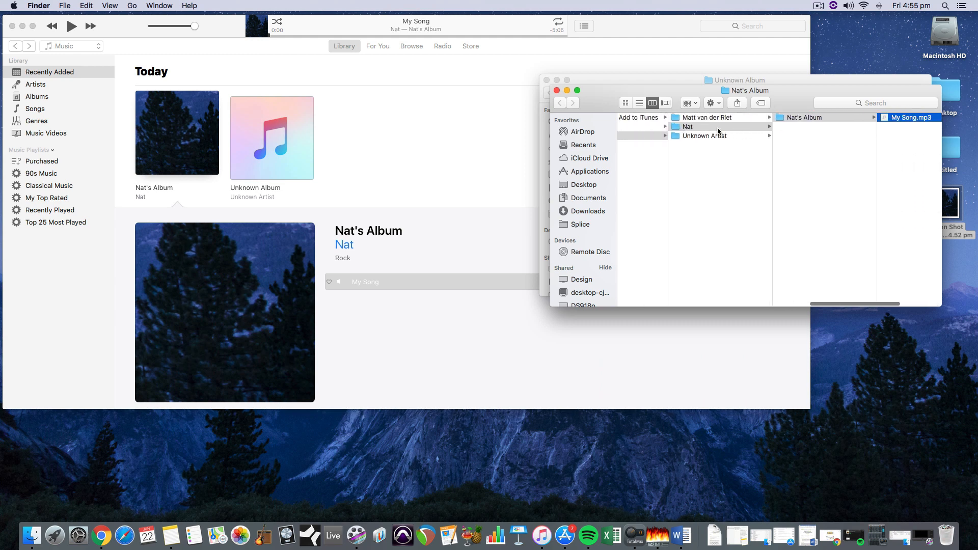
{"action": "scroll", "coordinate": [719, 132], "scroll_direction": "right", "scroll_amount": 5}
{"action": "right_click", "coordinate": [764, 121]}
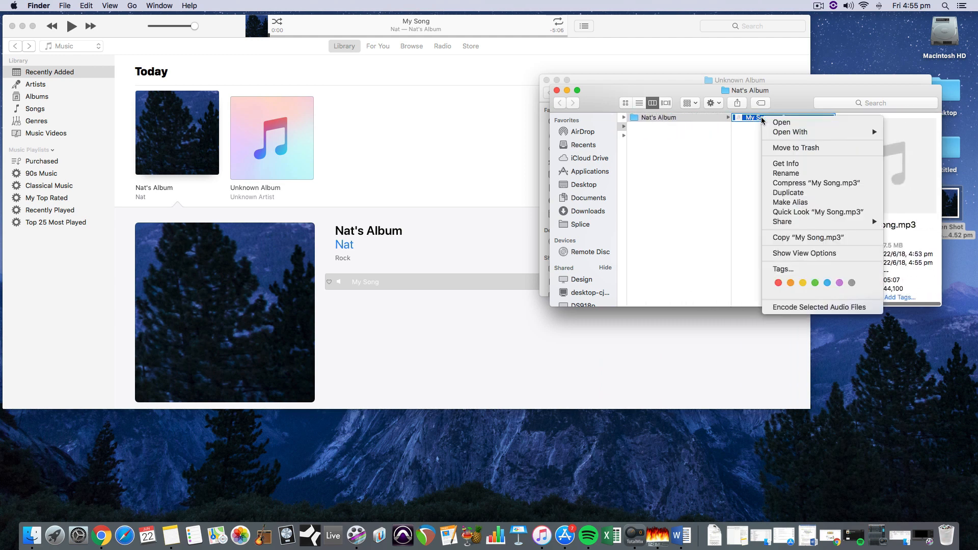
{"action": "mouse_move", "coordinate": [784, 135]}
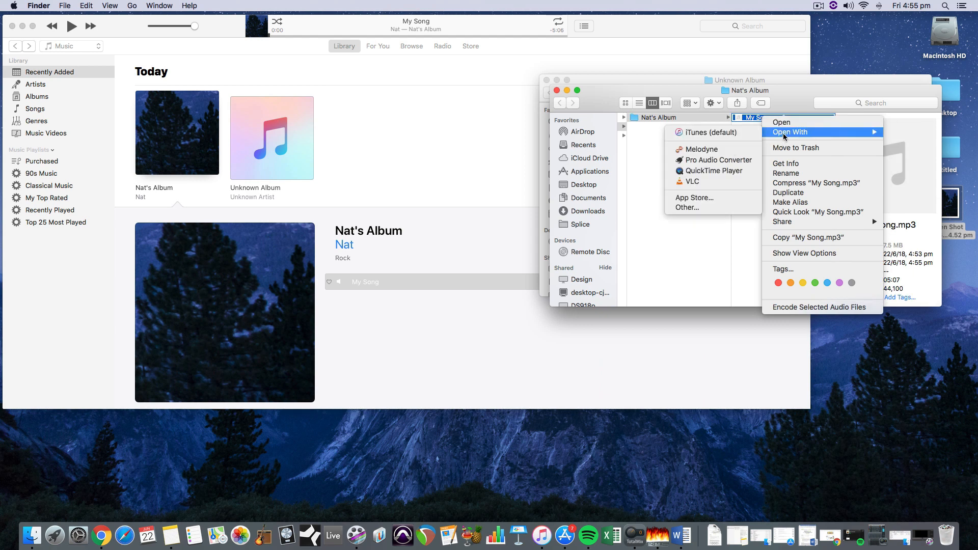
{"action": "left_click", "coordinate": [726, 161]}
{"action": "left_click", "coordinate": [673, 253]}
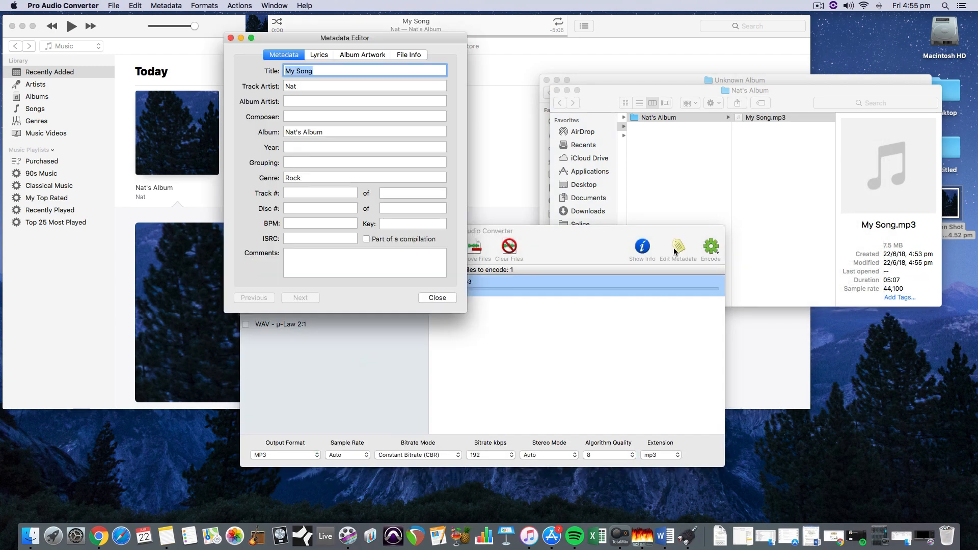
Check the song's artist, album and genre metadata and its album artwork, and close the metadata editor
{"action": "left_click", "coordinate": [302, 88]}
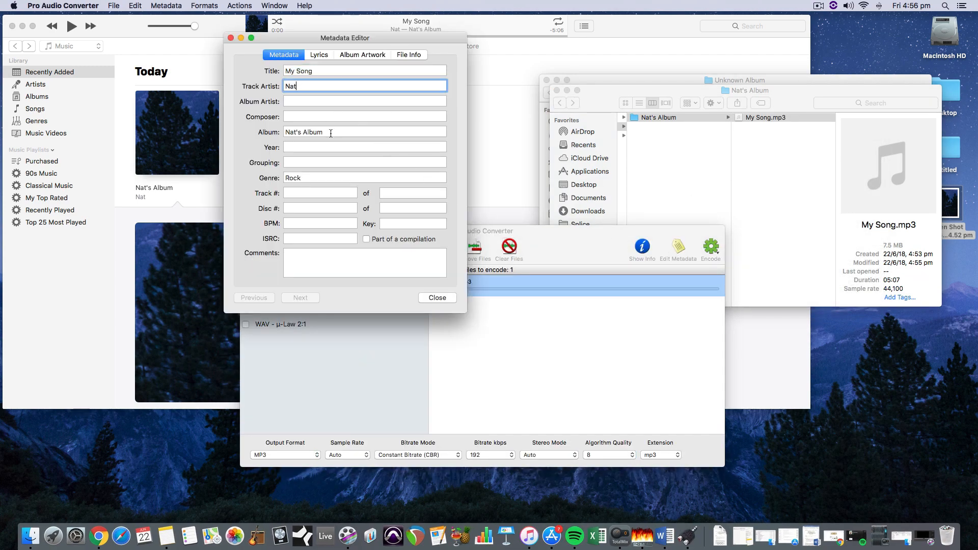
{"action": "left_click", "coordinate": [328, 132]}
{"action": "left_click", "coordinate": [335, 174]}
{"action": "left_click", "coordinate": [326, 132]}
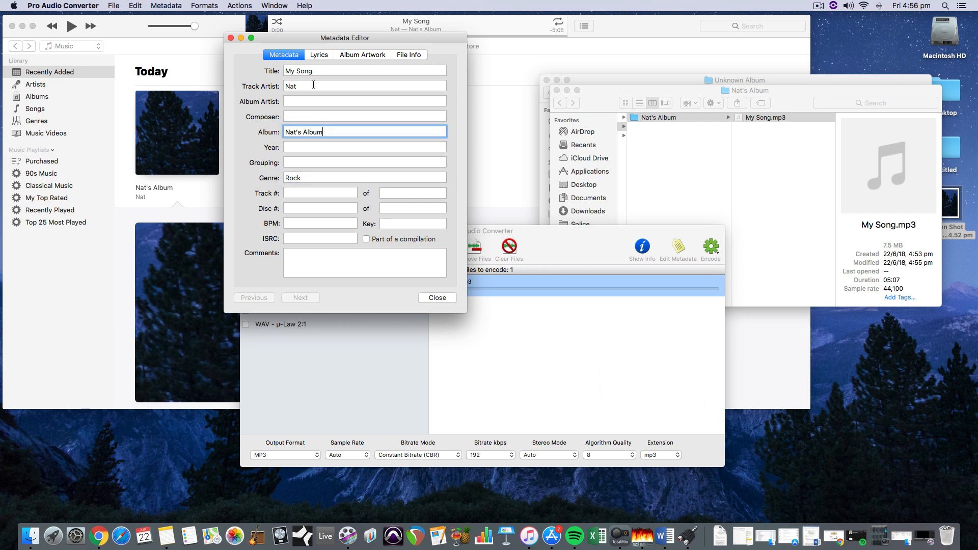
{"action": "left_click", "coordinate": [310, 86]}
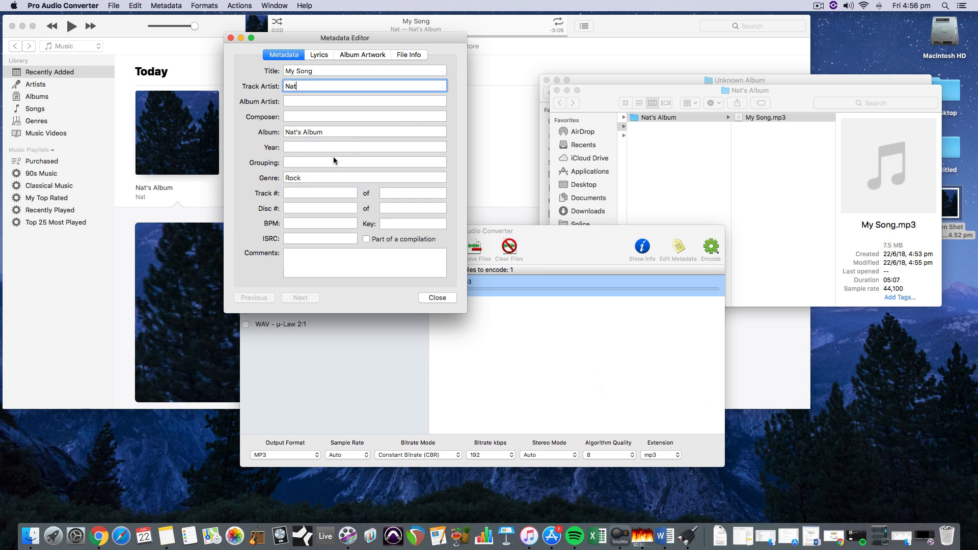
{"action": "left_click", "coordinate": [350, 55]}
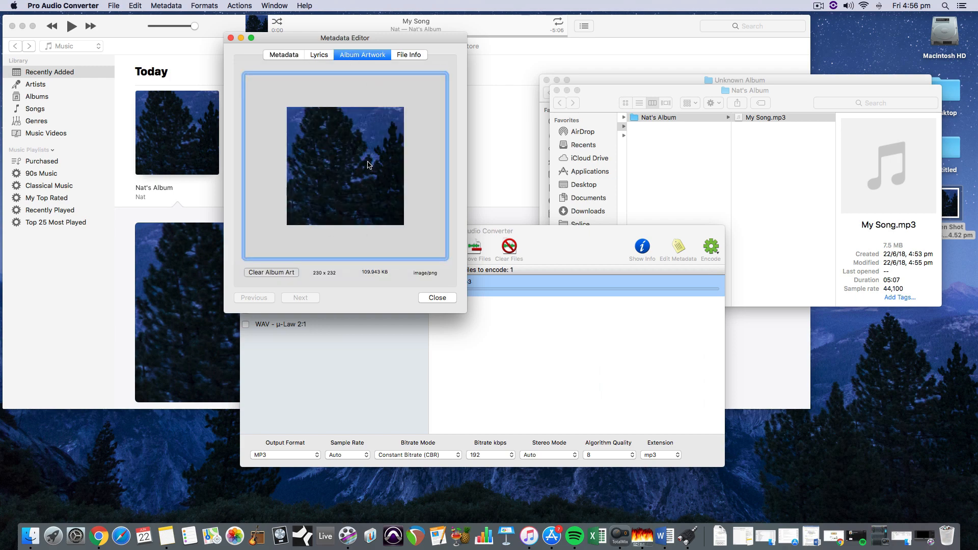
{"action": "left_click", "coordinate": [437, 298]}
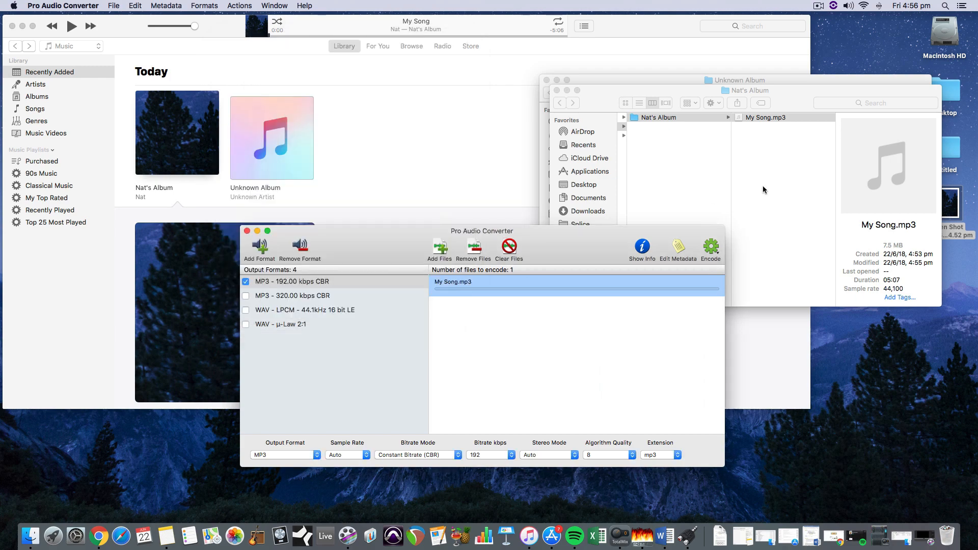
Copy My Song.mp3 from the album folder in Finder to the desktop
{"action": "left_click", "coordinate": [751, 122]}
{"action": "key", "text": "super+c"}
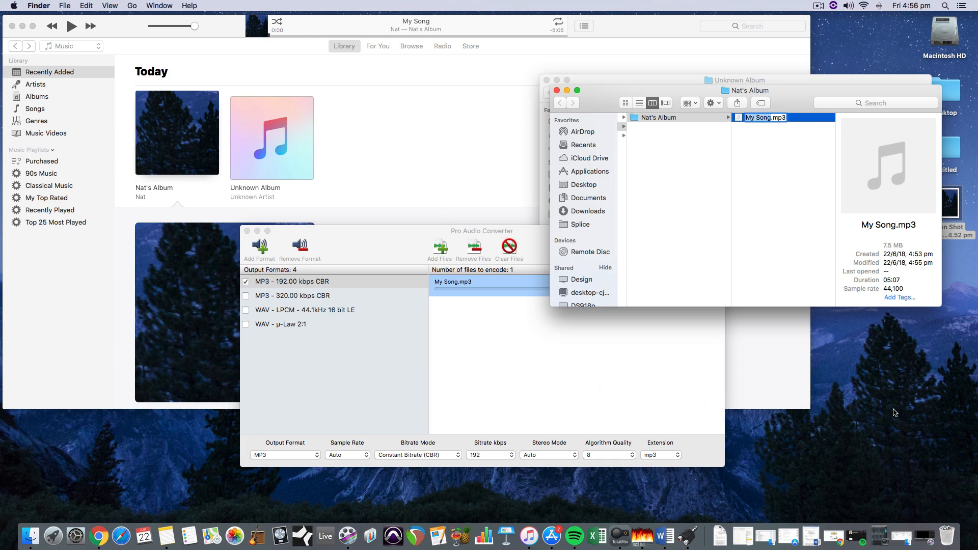
{"action": "left_click", "coordinate": [868, 364]}
{"action": "key", "text": "super+v"}
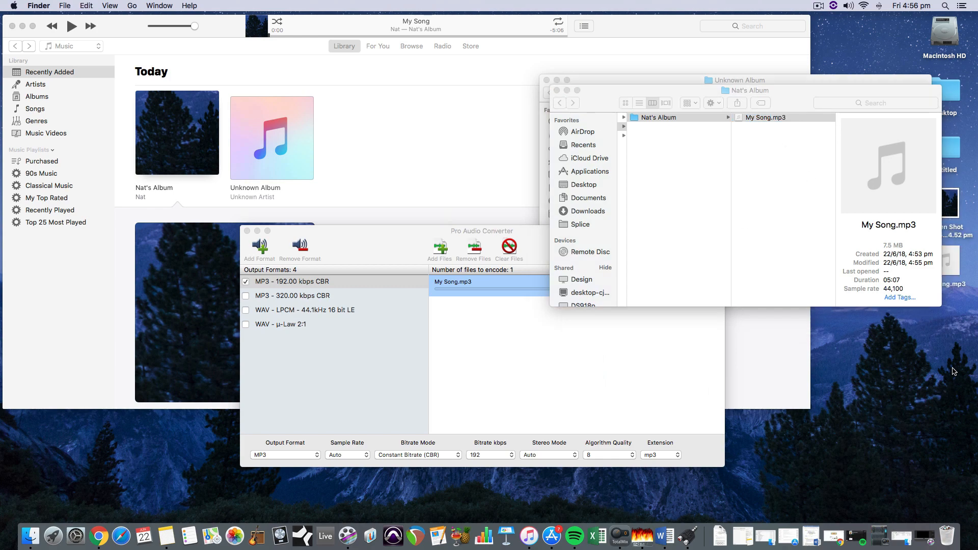
Move both Finder windows clear of the desktop files and show the file info for the desktop copy of My Song.mp3
{"action": "left_click_drag", "start_coordinate": [877, 97], "coordinate": [774, 56]}
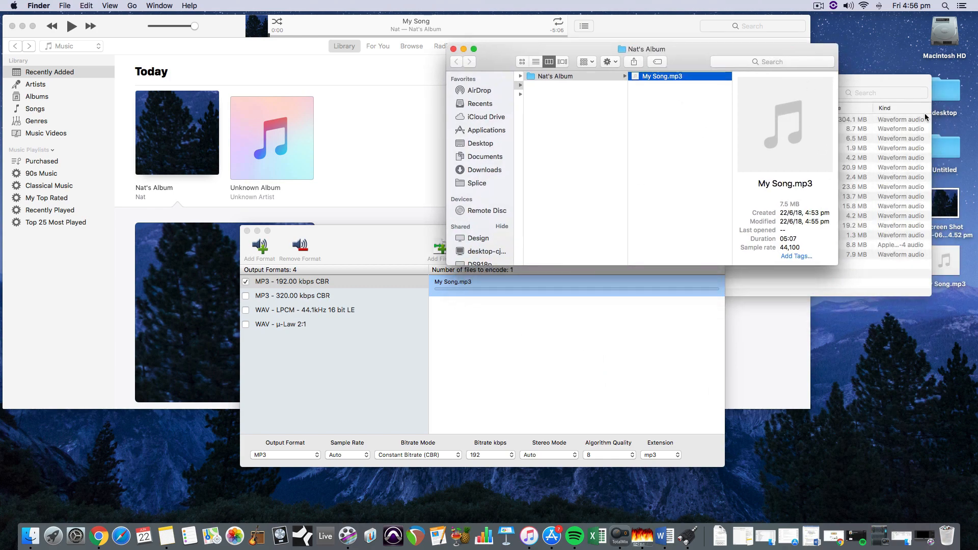
{"action": "left_click_drag", "start_coordinate": [911, 95], "coordinate": [824, 74]}
{"action": "left_click", "coordinate": [957, 256]}
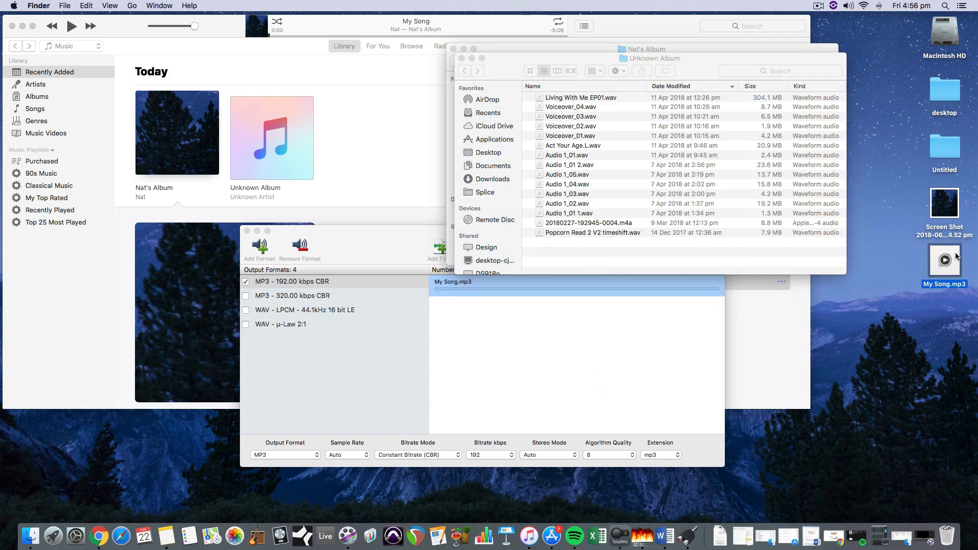
{"action": "right_click", "coordinate": [958, 256]}
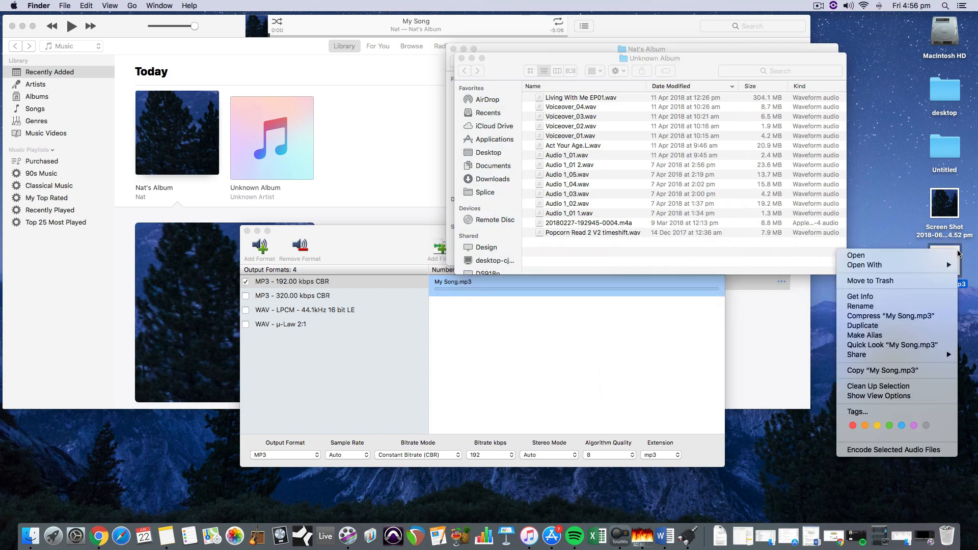
{"action": "left_click", "coordinate": [919, 300]}
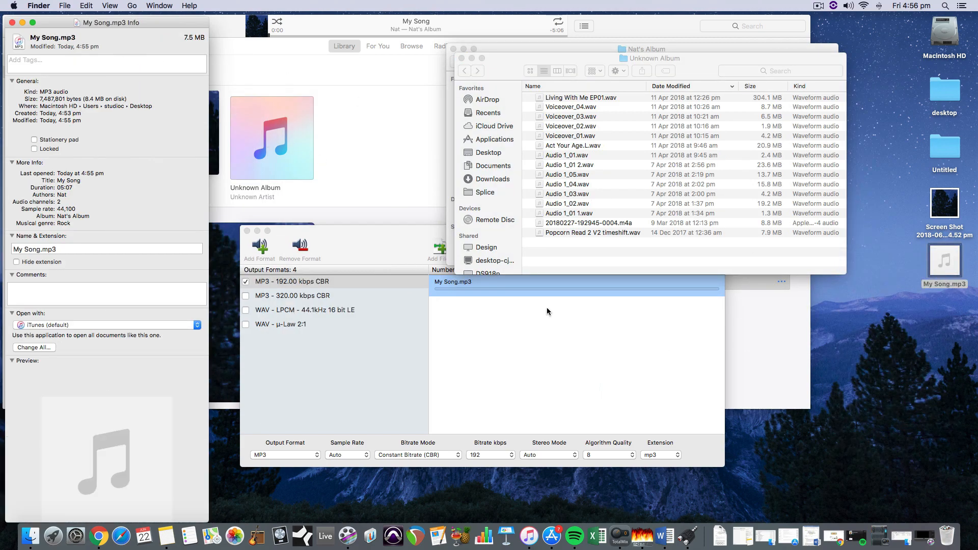
Open the desktop copy of My Song.mp3 in Pro Audio Converter and review the lyrics, artwork and other metadata
{"action": "right_click", "coordinate": [952, 267]}
{"action": "mouse_move", "coordinate": [946, 283]}
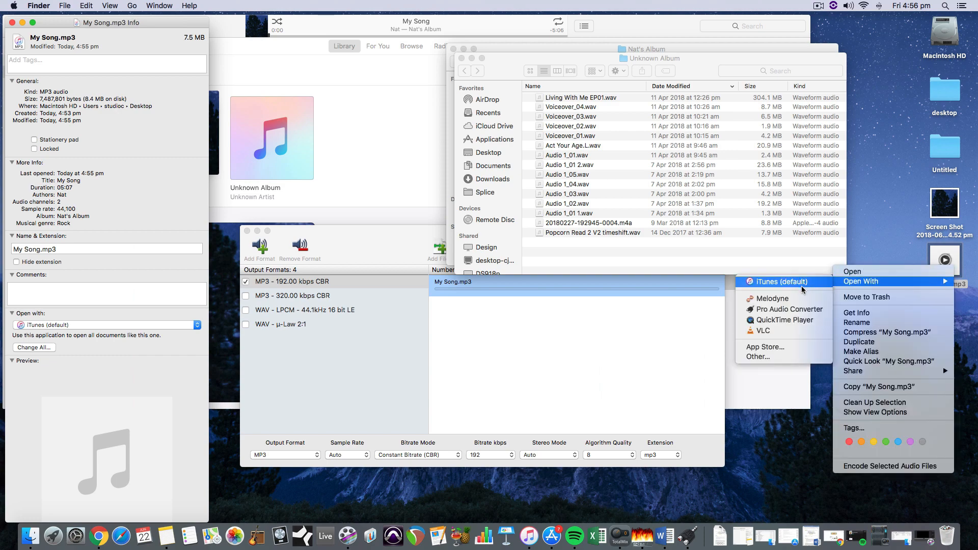
{"action": "left_click", "coordinate": [794, 310]}
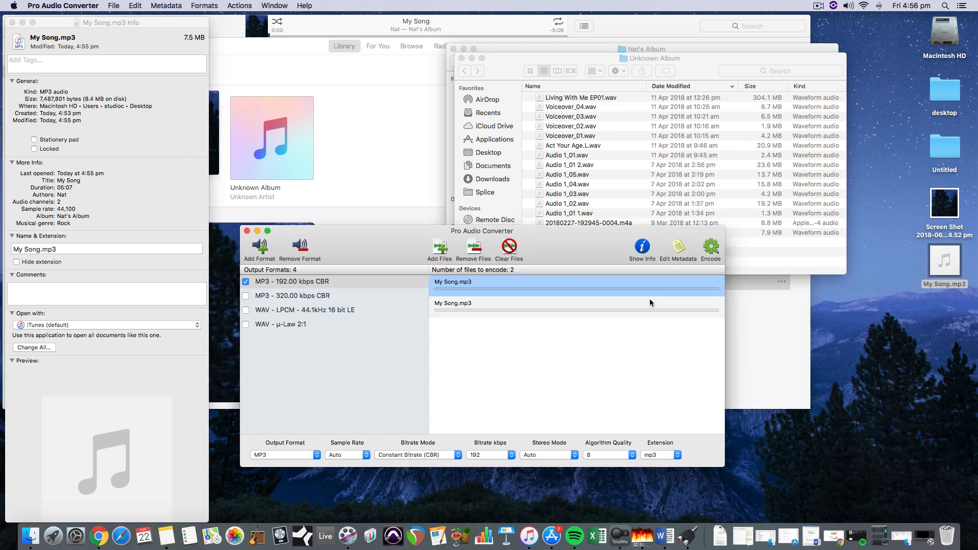
{"action": "left_click", "coordinate": [675, 251]}
{"action": "left_click", "coordinate": [322, 56]}
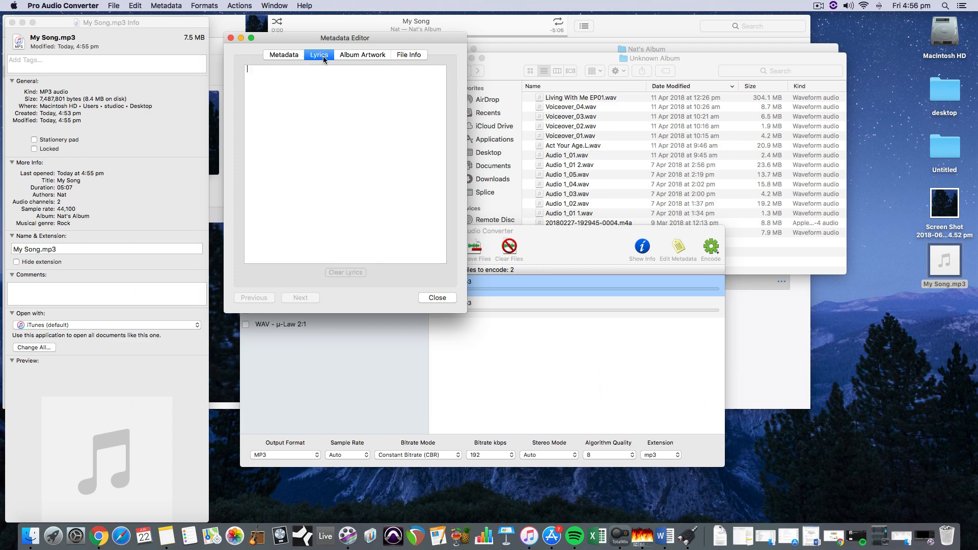
{"action": "left_click", "coordinate": [383, 56]}
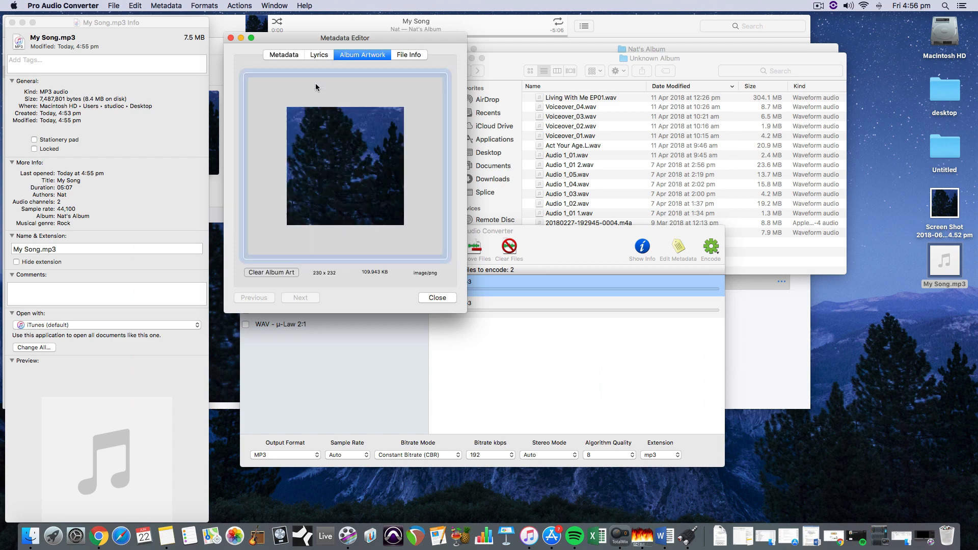
{"action": "left_click", "coordinate": [283, 55]}
{"action": "left_click", "coordinate": [438, 297]}
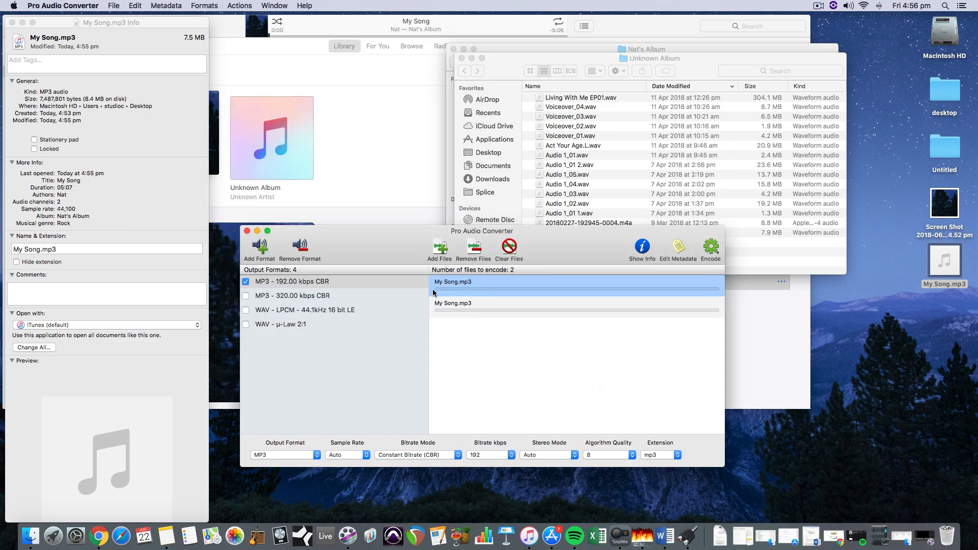
Quit Pro Audio Converter and reposition My Song.mp3 below the screenshot on the desktop
{"action": "left_click", "coordinate": [91, 6]}
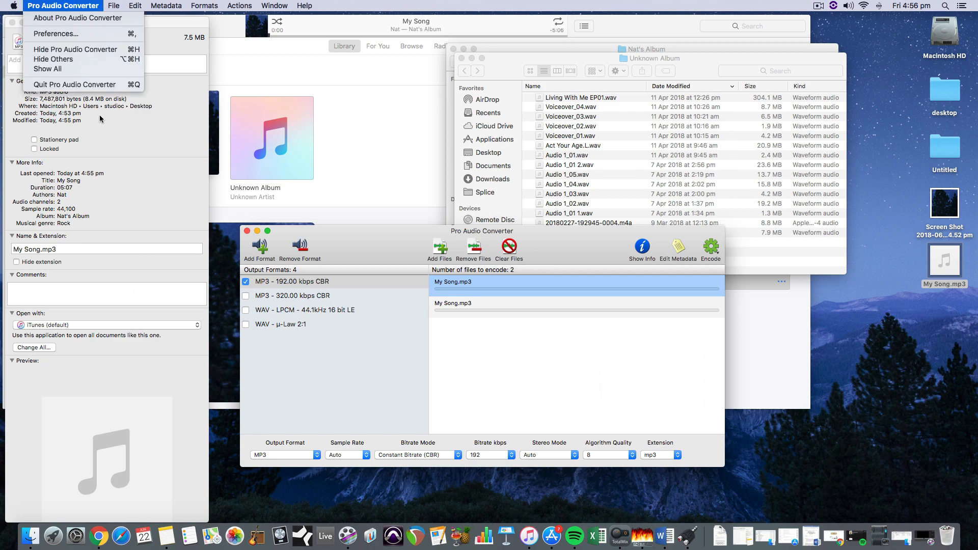
{"action": "left_click", "coordinate": [100, 86]}
{"action": "left_click_drag", "start_coordinate": [943, 261], "coordinate": [922, 303]}
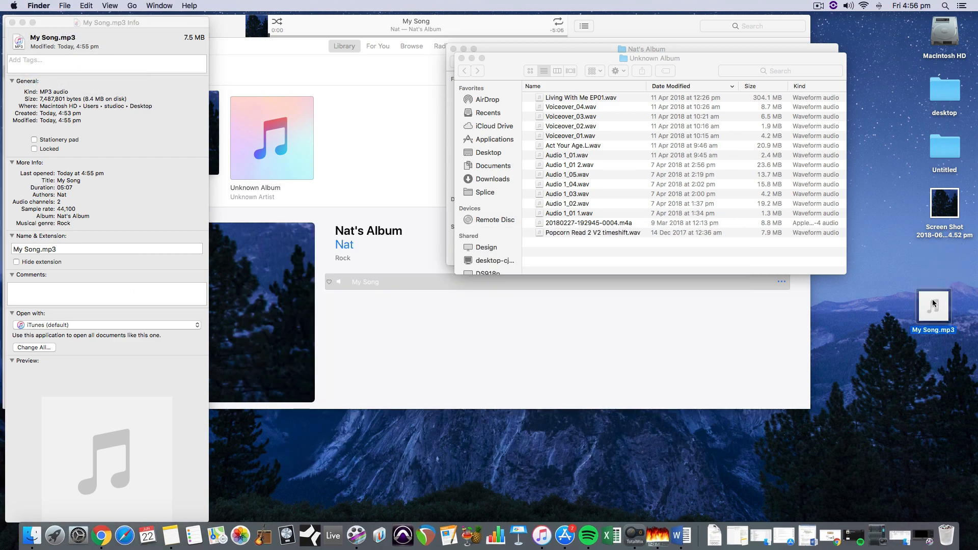
{"action": "mouse_move", "coordinate": [930, 302]}
{"action": "left_click_drag", "start_coordinate": [932, 265], "coordinate": [932, 264]}
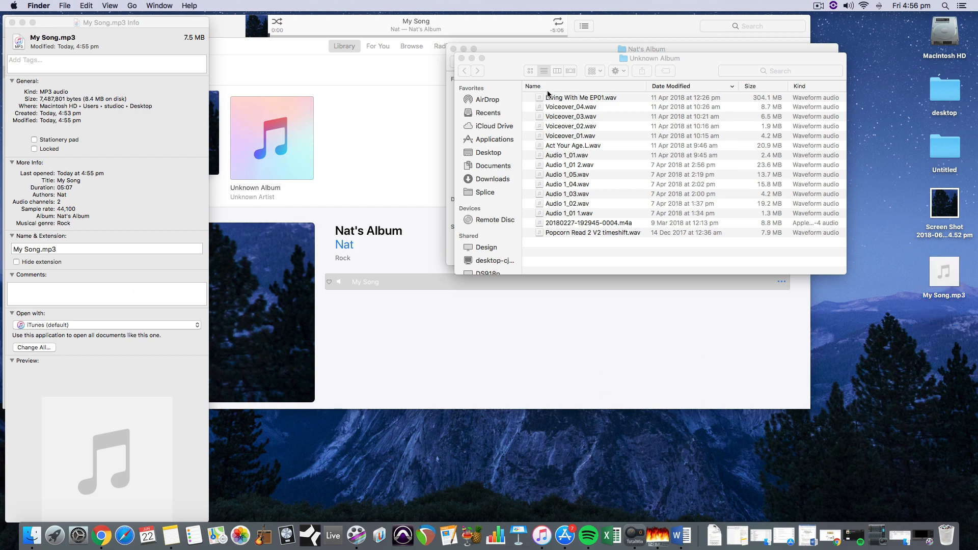
Close the My Song.mp3 info window and both Finder windows
{"action": "left_click", "coordinate": [13, 22]}
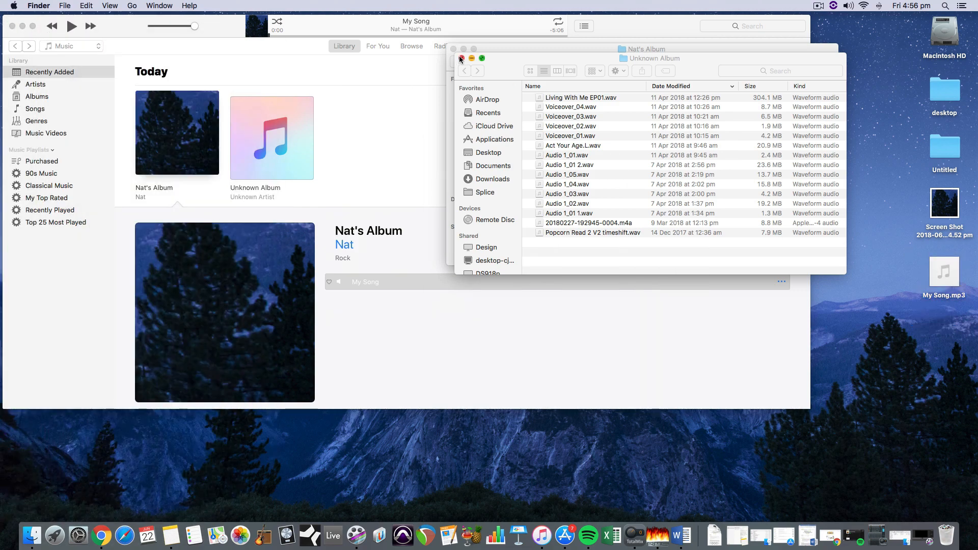
{"action": "left_click", "coordinate": [461, 58]}
{"action": "left_click", "coordinate": [454, 49]}
Delete the two albums added today from the iTunes library and move their files to the Trash
{"action": "left_click", "coordinate": [401, 171]}
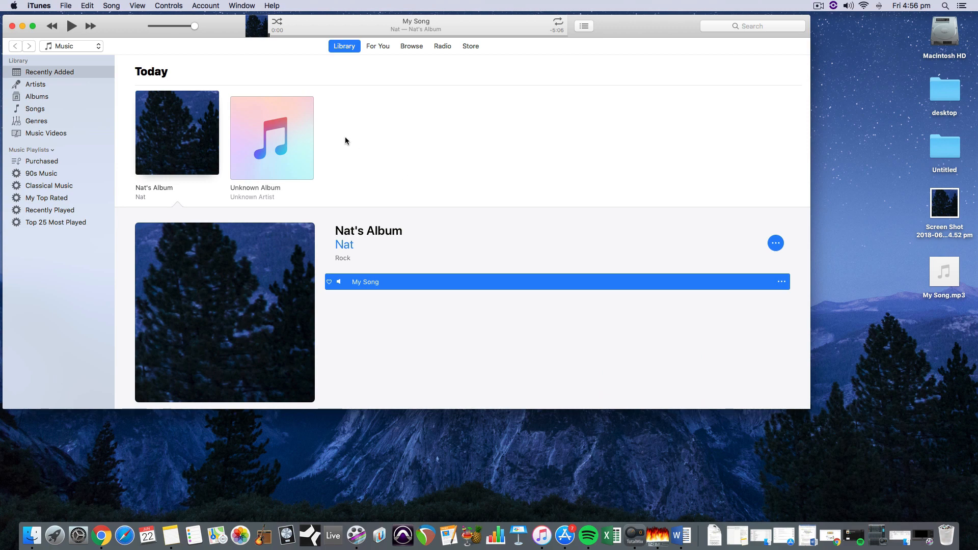
{"action": "left_click_drag", "start_coordinate": [357, 158], "coordinate": [194, 111]}
{"action": "right_click", "coordinate": [193, 111]}
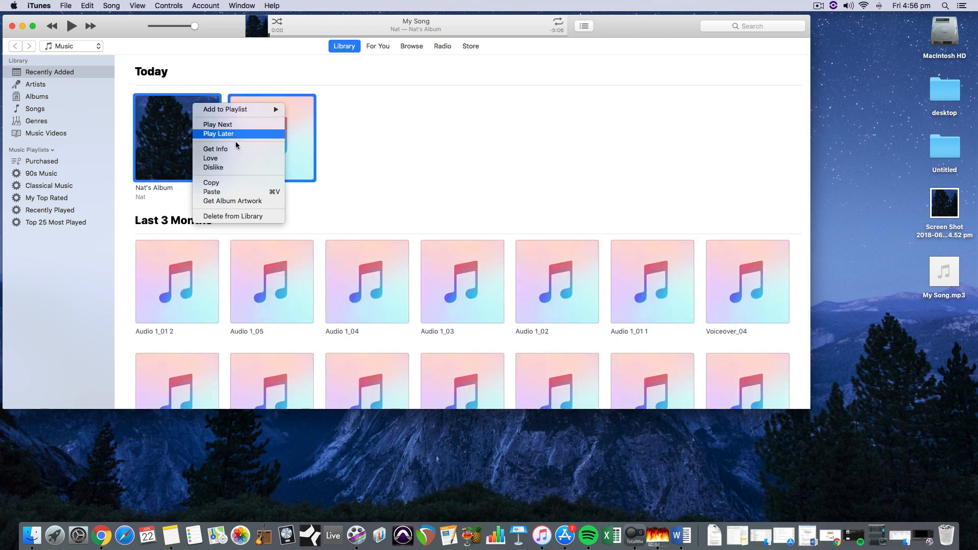
{"action": "left_click", "coordinate": [244, 216]}
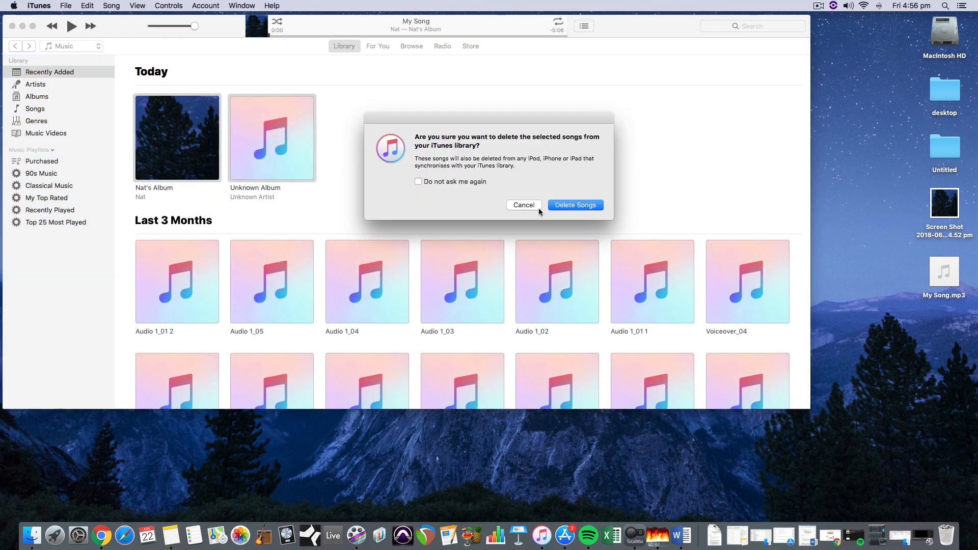
{"action": "left_click", "coordinate": [571, 204]}
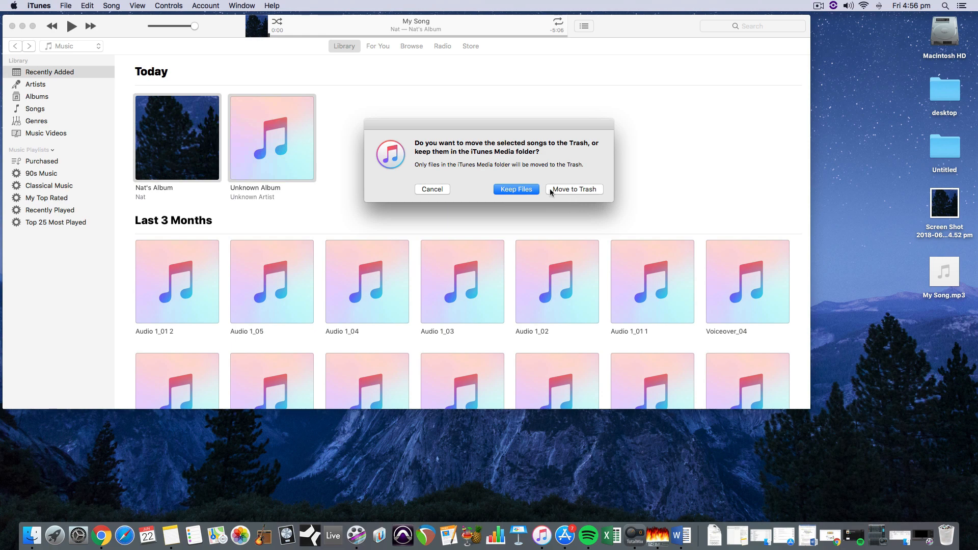
{"action": "left_click", "coordinate": [574, 189]}
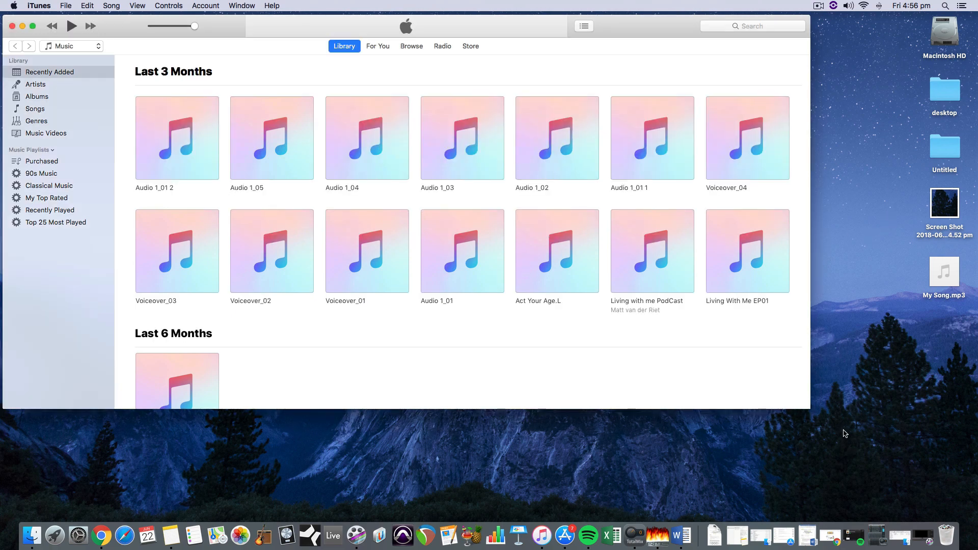
Reposition the iTunes window and bring up the High Quality WAV for CDs and Uploads folder in front of it
{"action": "left_click_drag", "start_coordinate": [662, 22], "coordinate": [690, 29]}
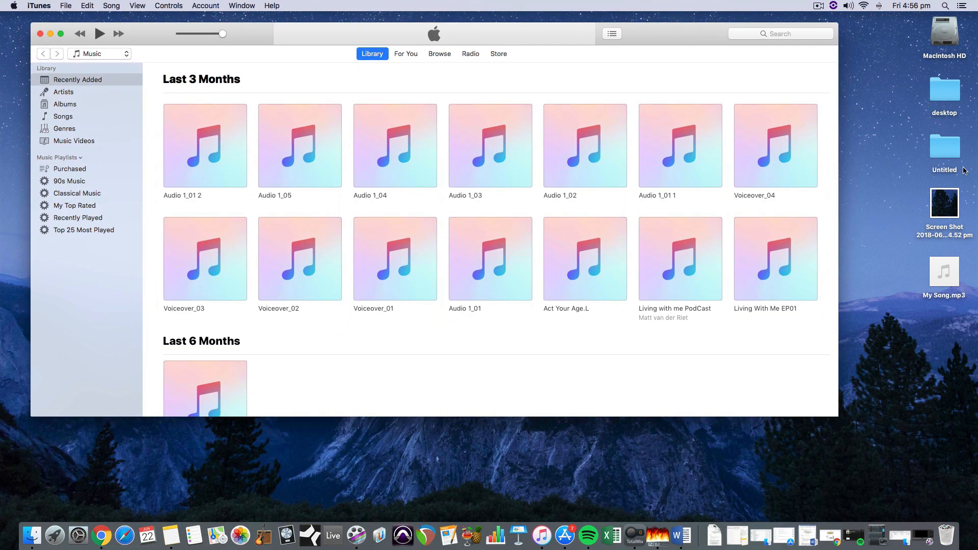
{"action": "left_click", "coordinate": [900, 535]}
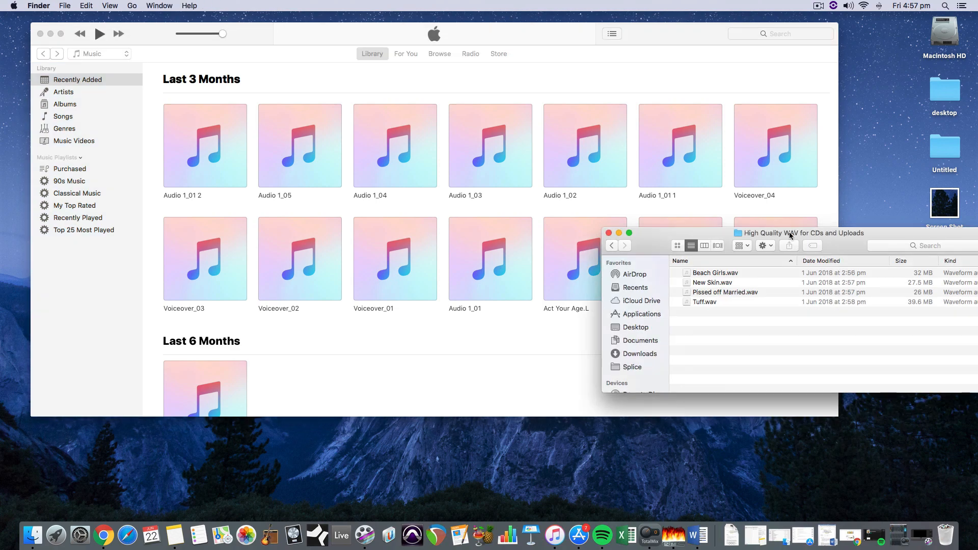
{"action": "left_click_drag", "start_coordinate": [791, 235], "coordinate": [692, 83]}
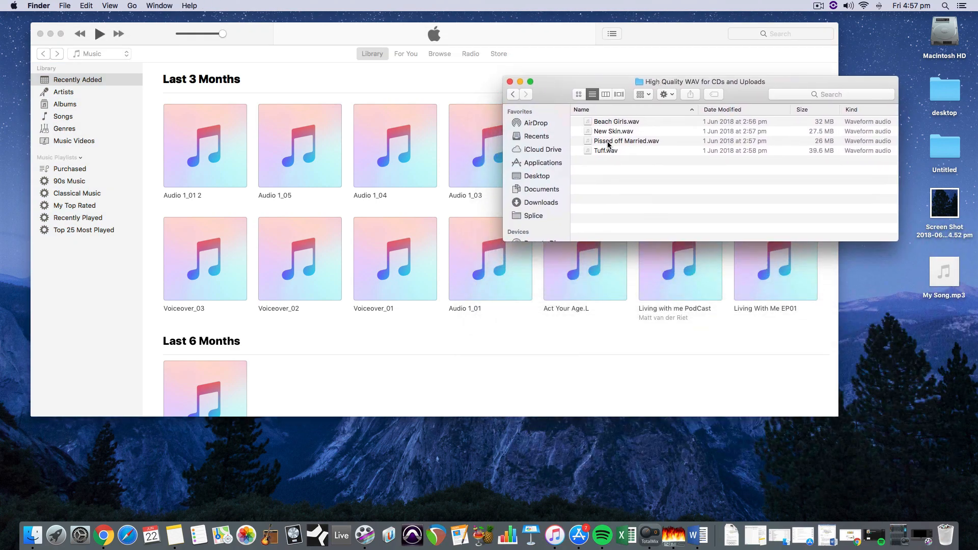
{"action": "left_click_drag", "start_coordinate": [556, 98], "coordinate": [569, 160]}
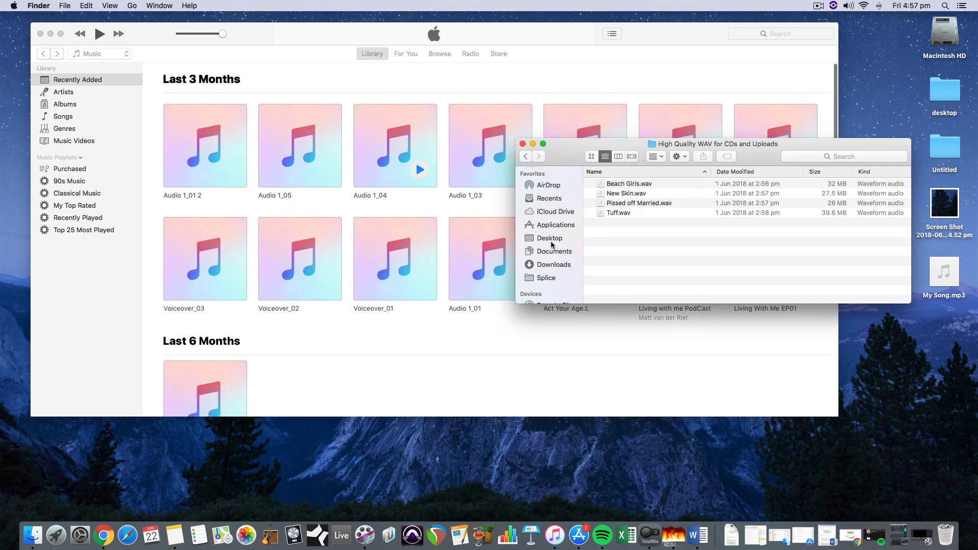
Open the four WAV files from the High Quality WAV folder with iTunes and pause the playback
{"action": "left_click_drag", "start_coordinate": [629, 231], "coordinate": [621, 185]}
{"action": "right_click", "coordinate": [621, 187]}
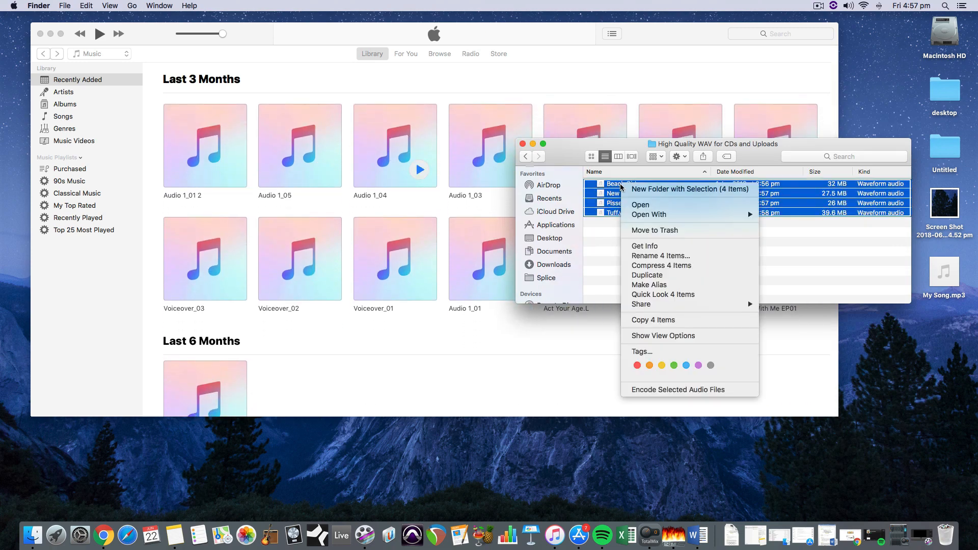
{"action": "left_click", "coordinate": [615, 242]}
{"action": "left_click_drag", "start_coordinate": [626, 224], "coordinate": [618, 183]}
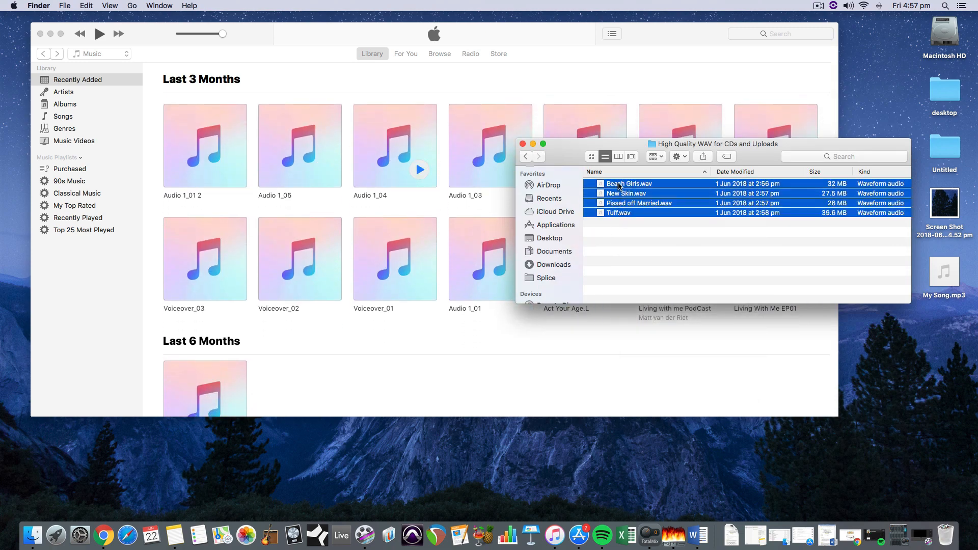
{"action": "right_click", "coordinate": [618, 184]}
{"action": "mouse_move", "coordinate": [671, 214]}
{"action": "left_click", "coordinate": [775, 212]}
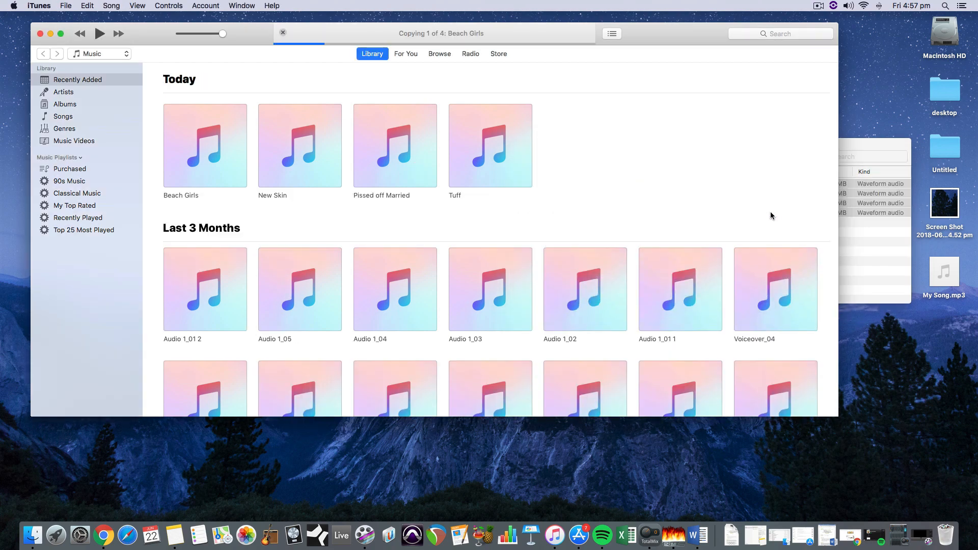
{"action": "left_click", "coordinate": [99, 33]}
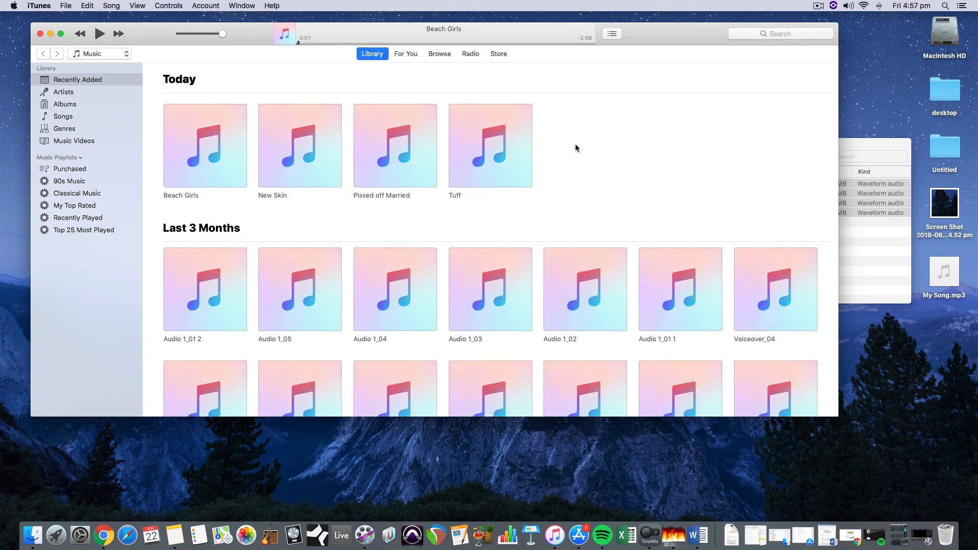
Examine the Tuff and Pissed off Married albums among those added today
{"action": "left_click_drag", "start_coordinate": [574, 146], "coordinate": [196, 143]}
{"action": "left_click", "coordinate": [493, 176]}
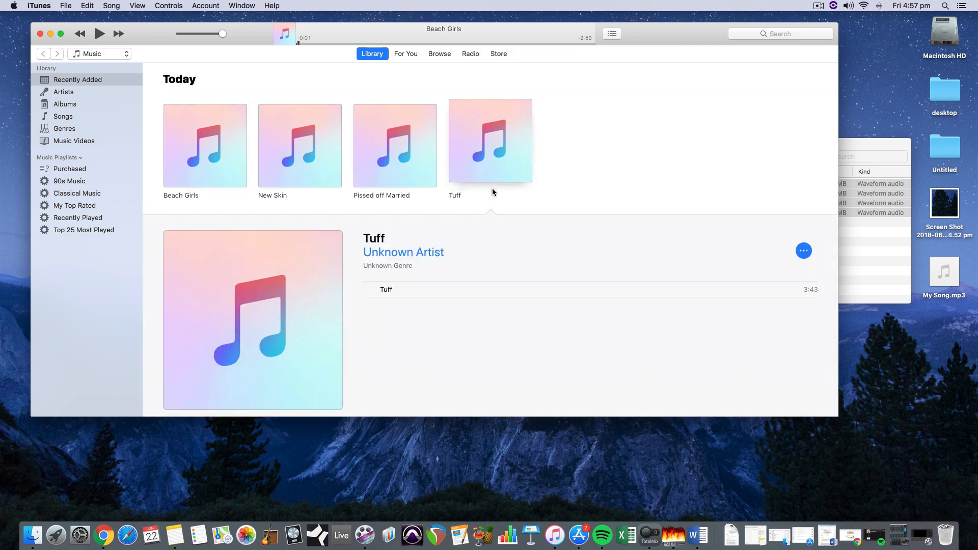
{"action": "scroll", "coordinate": [571, 155], "scroll_direction": "down", "scroll_amount": 1}
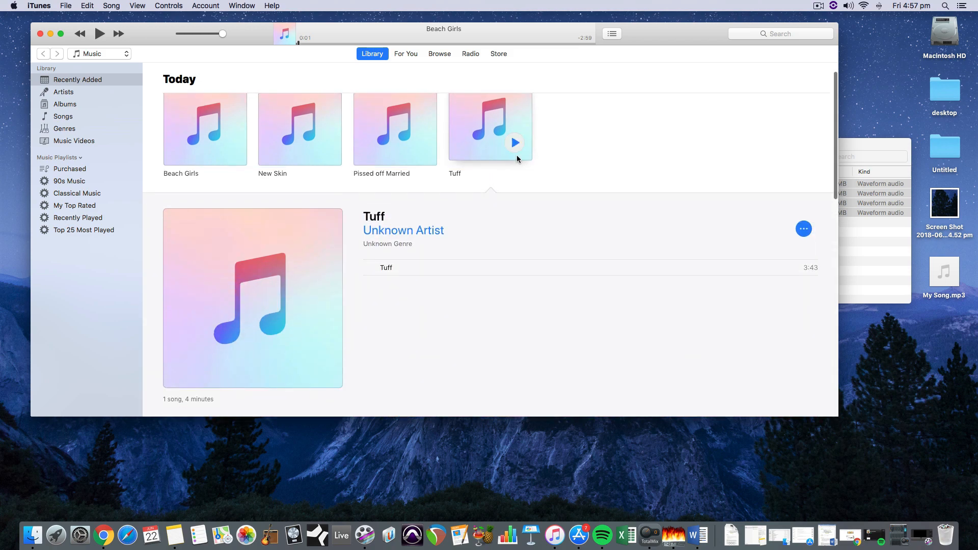
{"action": "left_click", "coordinate": [385, 153]}
{"action": "left_click_drag", "start_coordinate": [401, 294], "coordinate": [398, 161]}
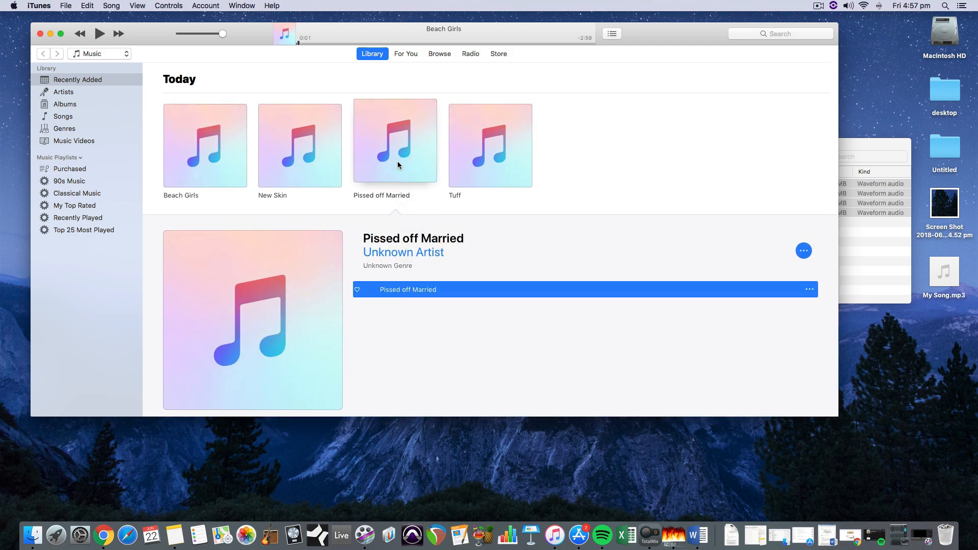
{"action": "left_click", "coordinate": [418, 175]}
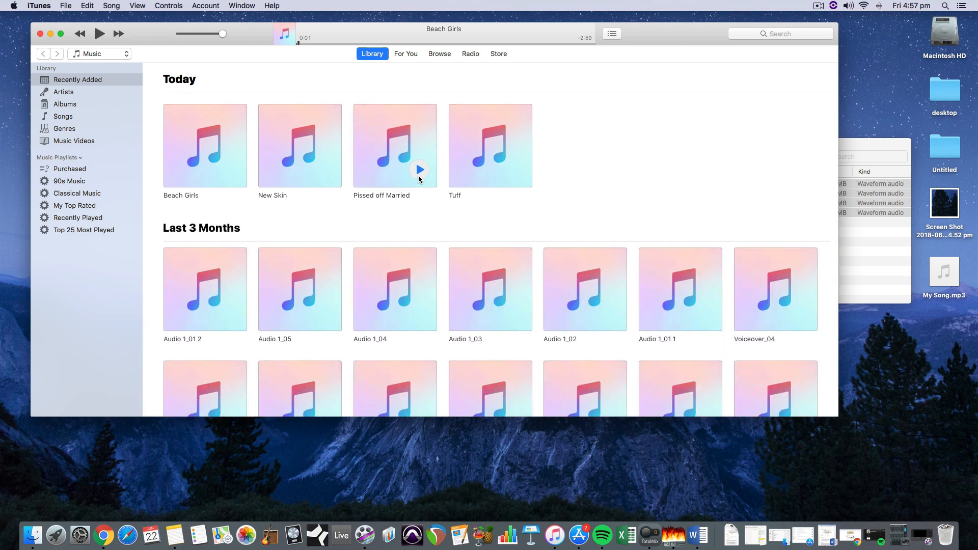
{"action": "left_click", "coordinate": [458, 175]}
Try to add all four WAV files from the Finder folder to the iTunes library again
{"action": "left_click", "coordinate": [841, 259]}
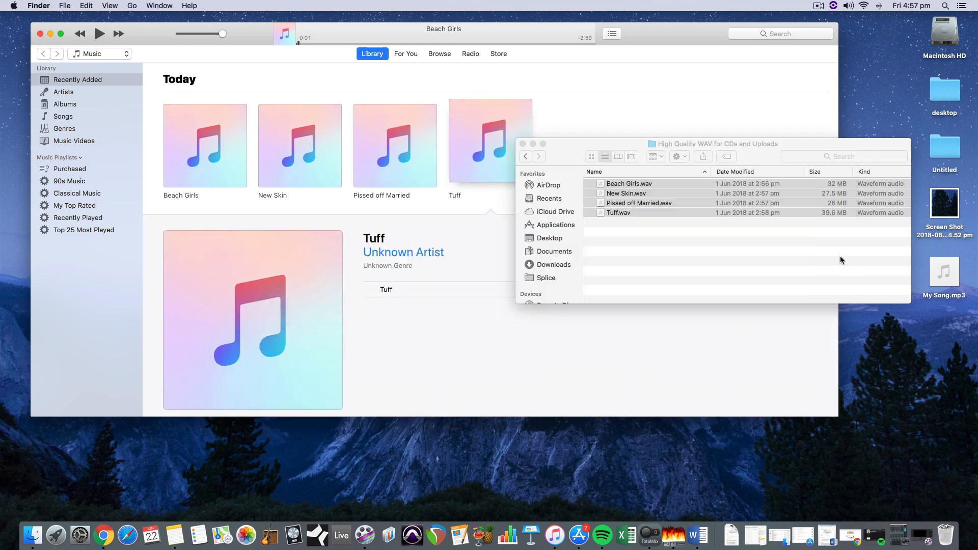
{"action": "key", "text": "super+a"}
{"action": "left_click_drag", "start_coordinate": [587, 207], "coordinate": [405, 371]}
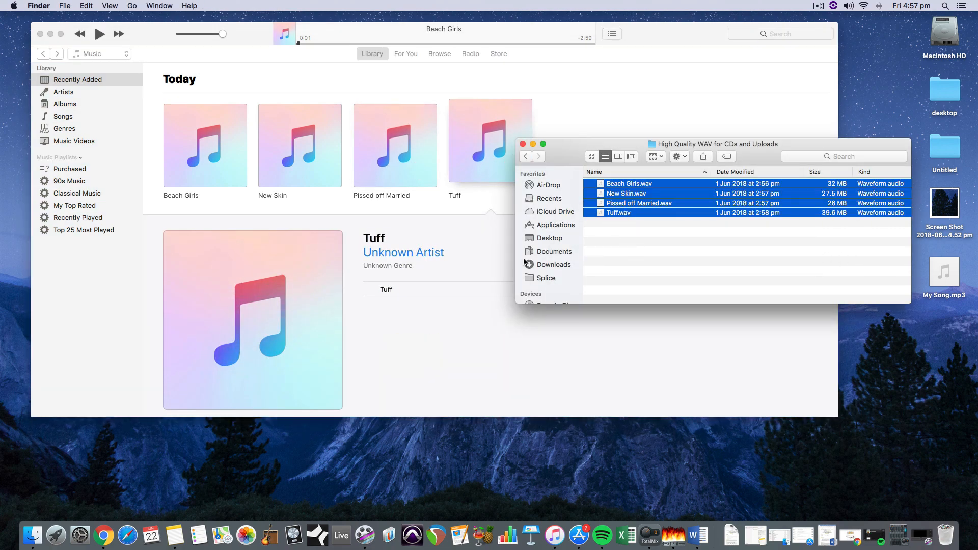
Delete New Skin, Pissed off Married, Tuff and Beach Girls from the iTunes library and move their files to the Trash
{"action": "left_click_drag", "start_coordinate": [593, 112], "coordinate": [279, 144]}
{"action": "key", "text": "Delete"}
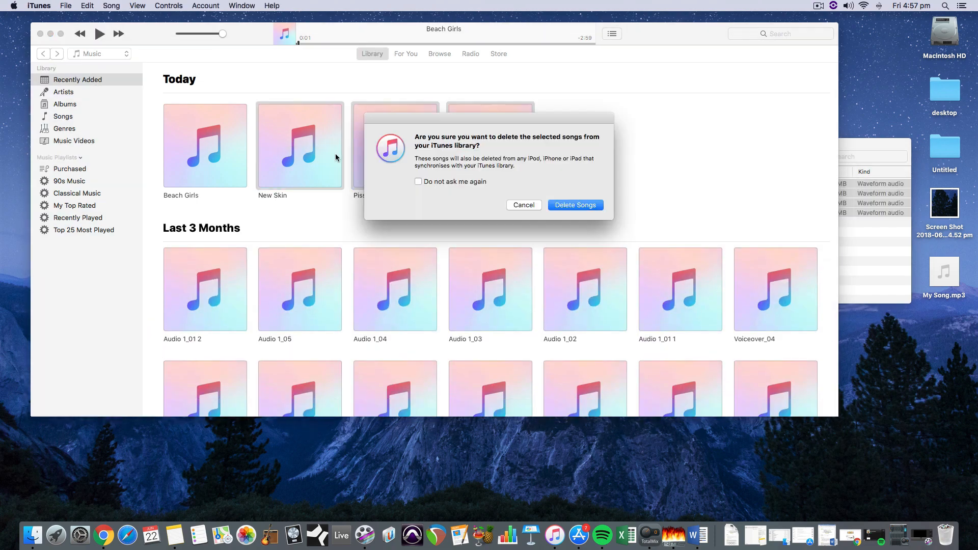
{"action": "left_click", "coordinate": [579, 202]}
{"action": "left_click", "coordinate": [574, 190]}
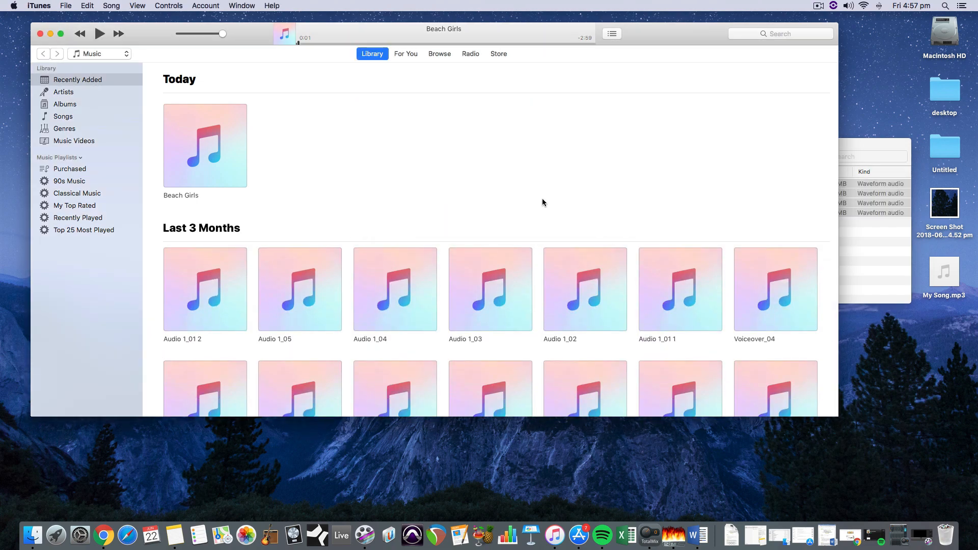
{"action": "left_click", "coordinate": [219, 142]}
{"action": "key", "text": "Delete"}
{"action": "left_click", "coordinate": [581, 206]}
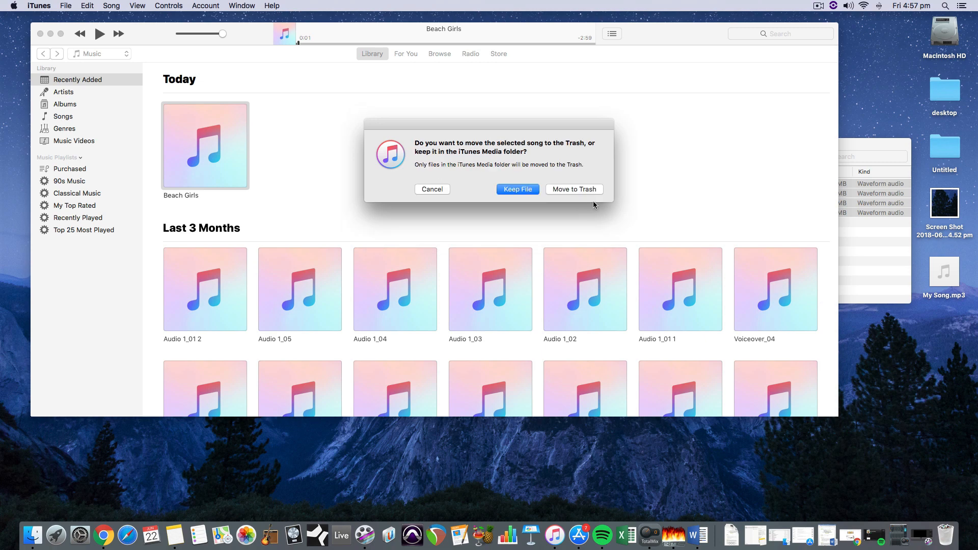
{"action": "left_click", "coordinate": [574, 189]}
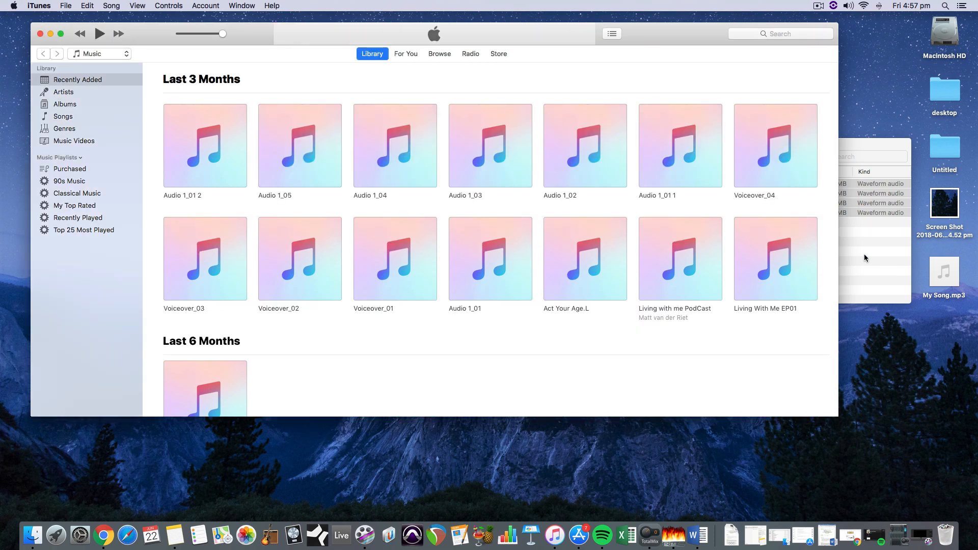
Add the four selected WAV files from Finder to the iTunes library together and expand the Unknown Album
{"action": "key", "text": "super+Tab"}
{"action": "left_click_drag", "start_coordinate": [708, 192], "coordinate": [252, 118]}
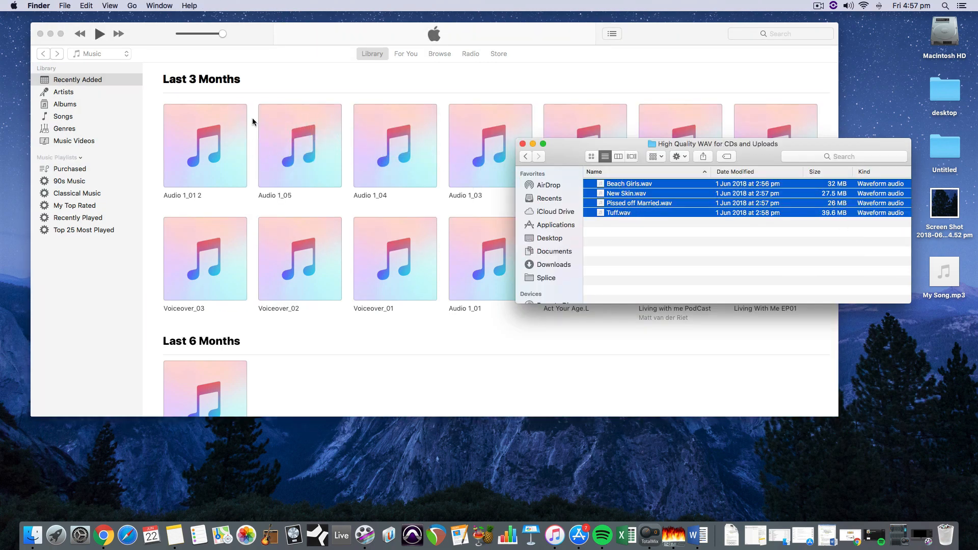
{"action": "left_click", "coordinate": [228, 134]}
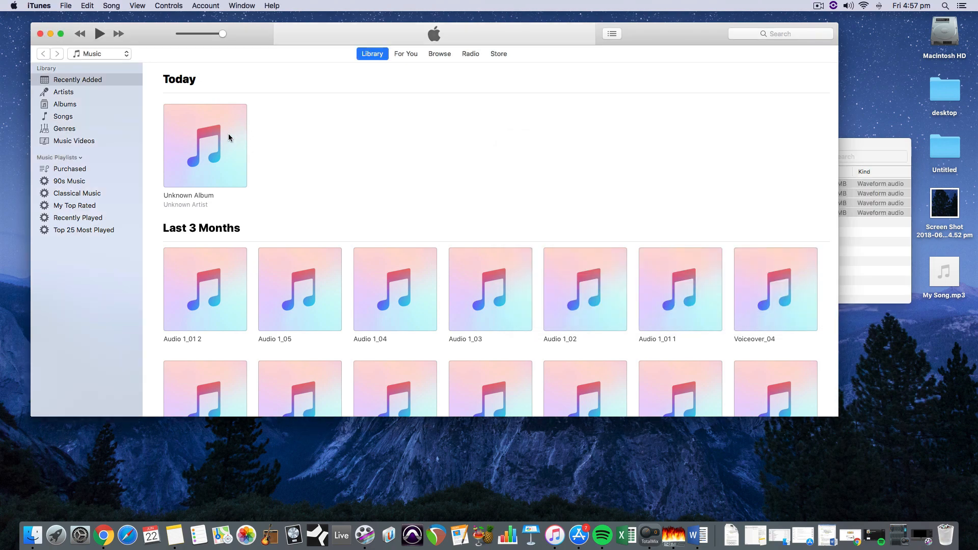
{"action": "left_click", "coordinate": [220, 130]}
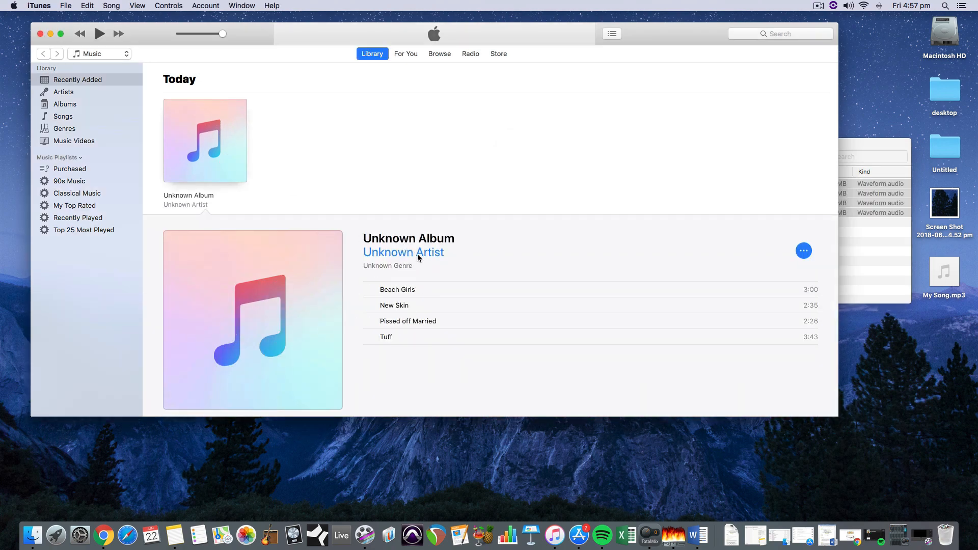
Create MP3 versions of all four songs in the Unknown Album
{"action": "left_click", "coordinate": [410, 338]}
{"action": "left_click", "coordinate": [433, 292], "text": "shift"}
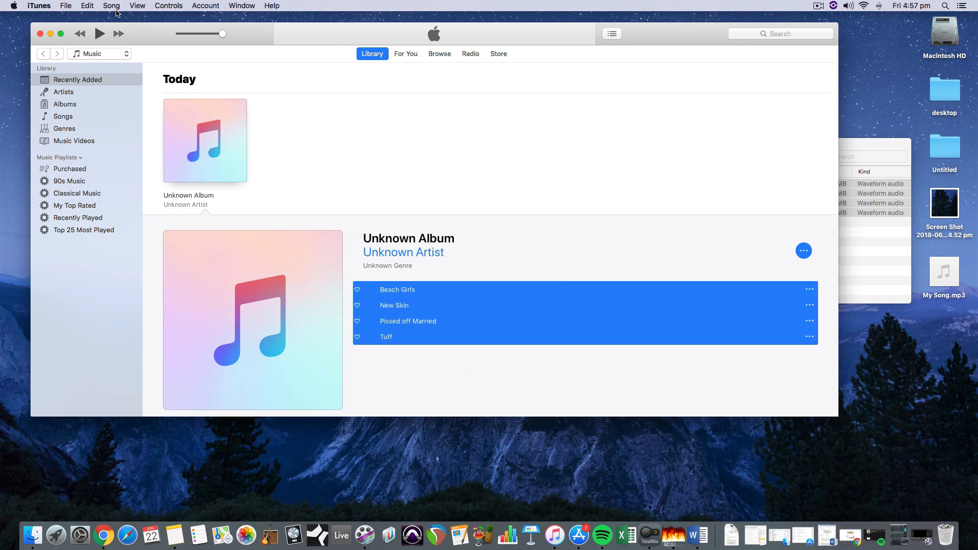
{"action": "left_click", "coordinate": [71, 6]}
{"action": "mouse_move", "coordinate": [105, 142]}
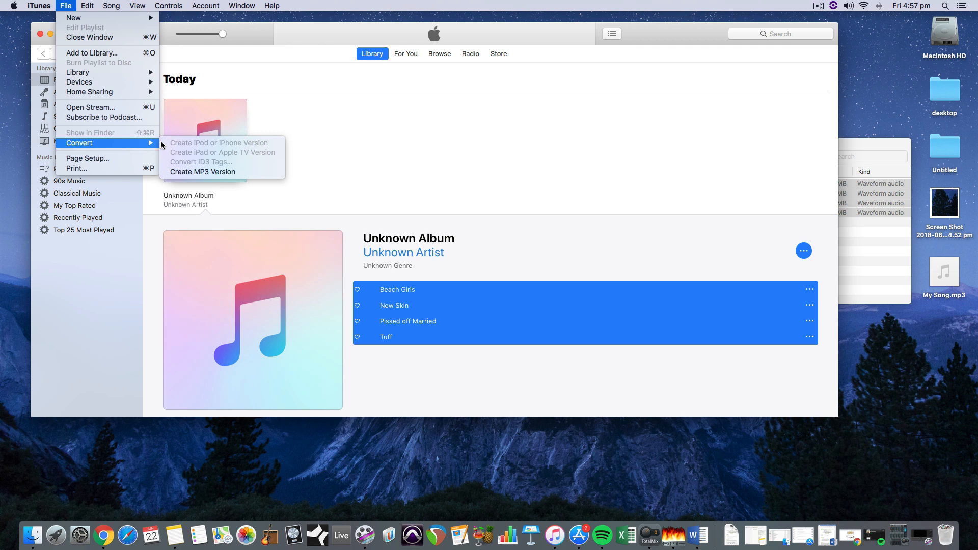
{"action": "left_click", "coordinate": [214, 172]}
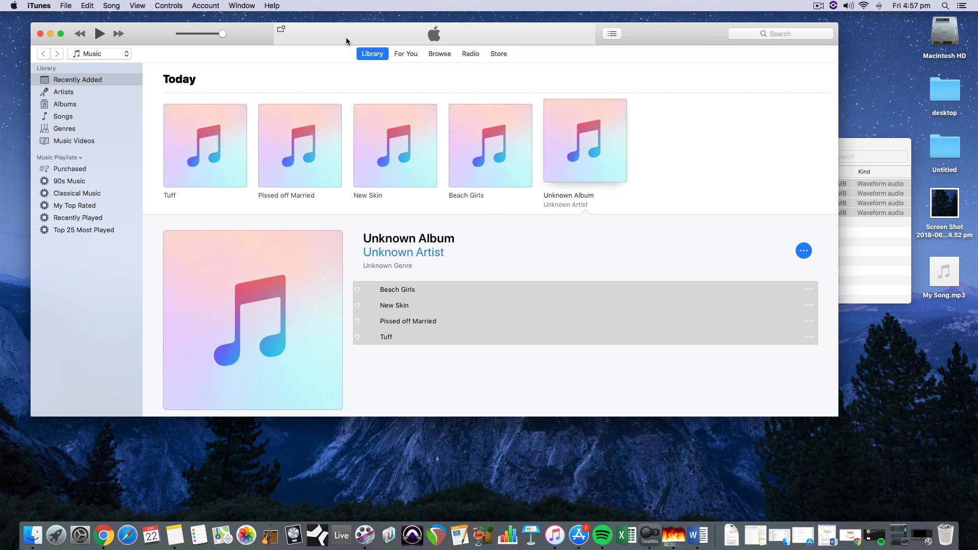
Reveal the Unknown Album's Tuff track in Finder and enlarge the Finder window
{"action": "right_click", "coordinate": [389, 337]}
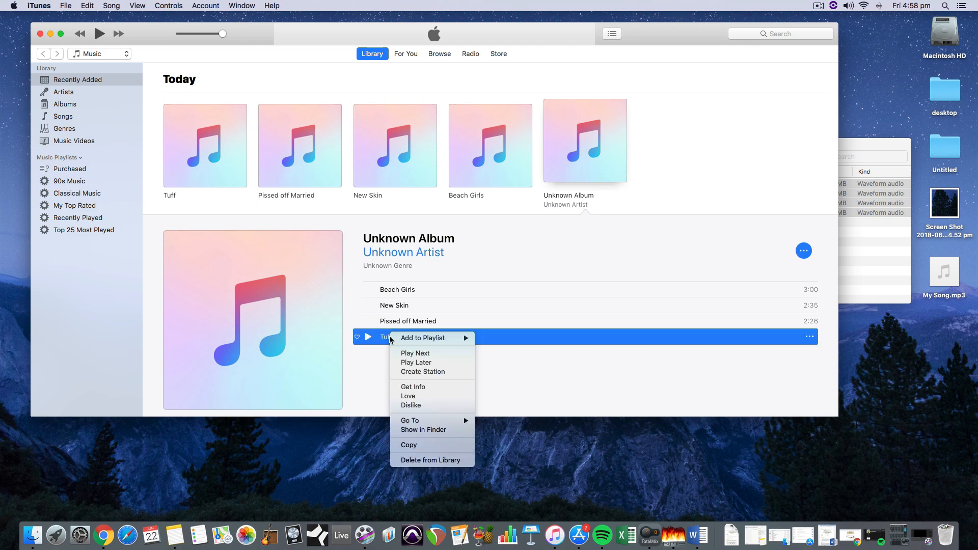
{"action": "left_click", "coordinate": [434, 430]}
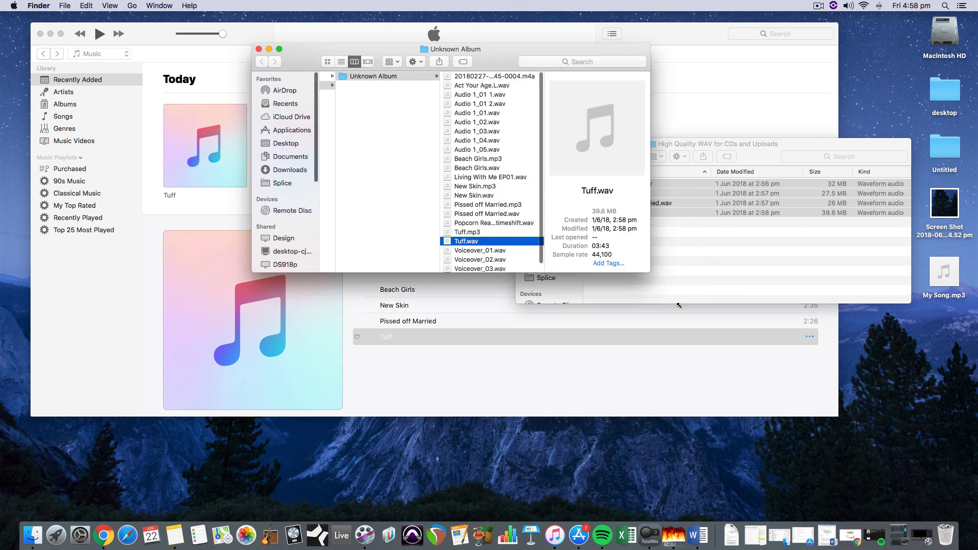
{"action": "left_click_drag", "start_coordinate": [643, 264], "coordinate": [801, 405]}
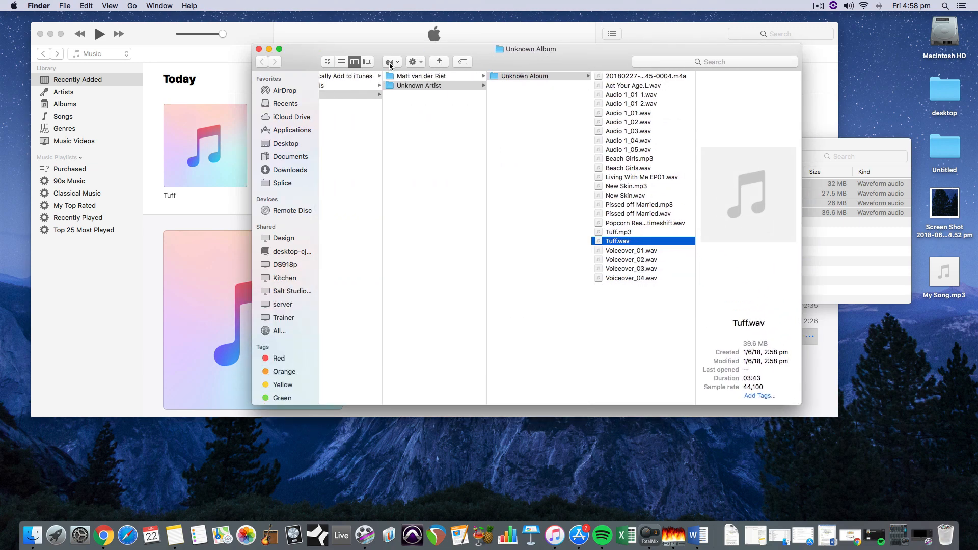
Show the Unknown Album folder as a list sorted by date modified, newest first
{"action": "left_click", "coordinate": [341, 61]}
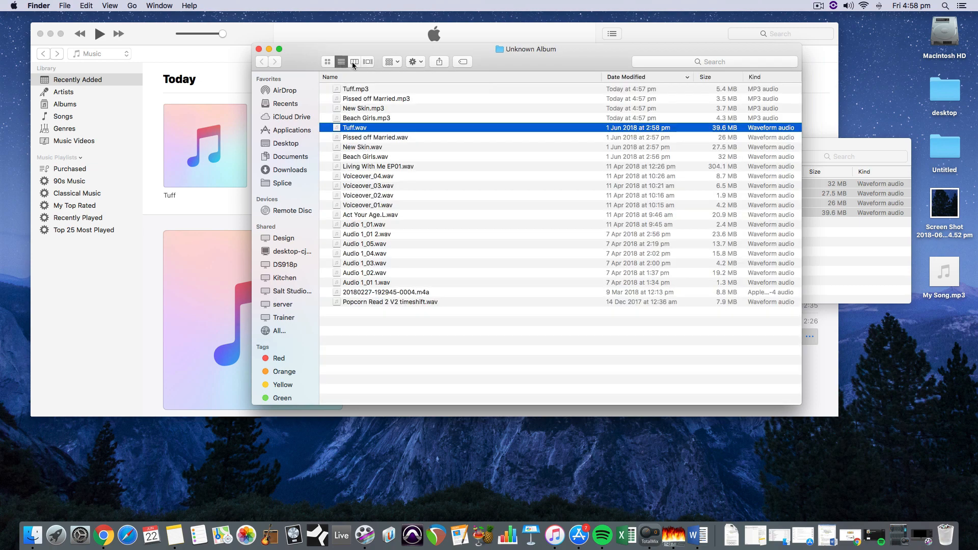
{"action": "left_click", "coordinate": [633, 77]}
{"action": "left_click", "coordinate": [632, 76]}
{"action": "left_click", "coordinate": [632, 77]}
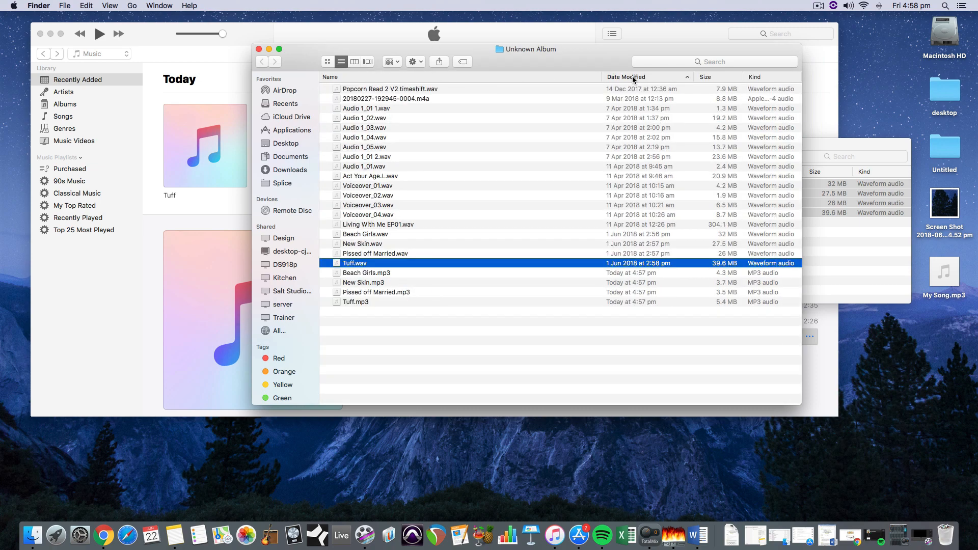
{"action": "left_click", "coordinate": [632, 76]}
Select the Tuff, Pissed off Married, New Skin and Beach Girls MP3 files and move the window below the WAV folder's files
{"action": "left_click", "coordinate": [358, 90]}
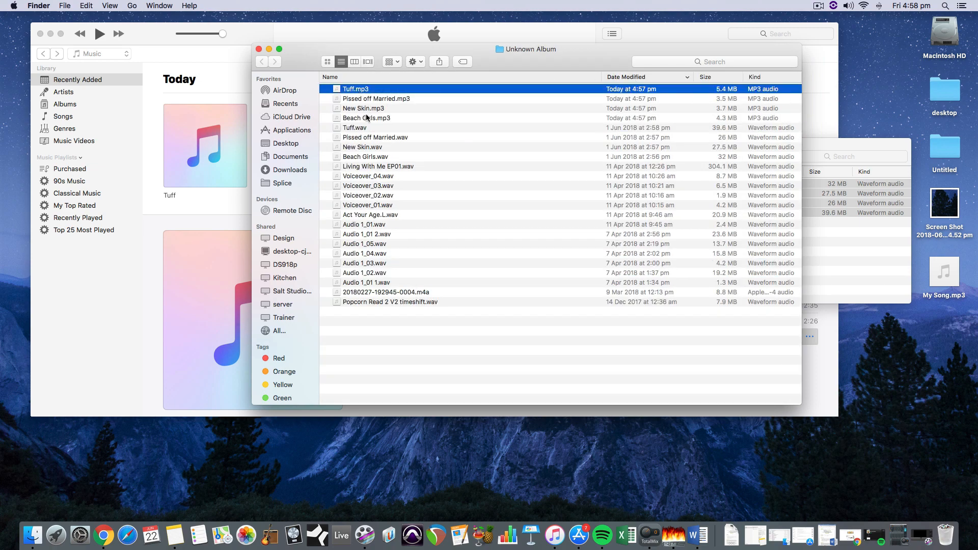
{"action": "left_click", "coordinate": [366, 117], "text": "shift"}
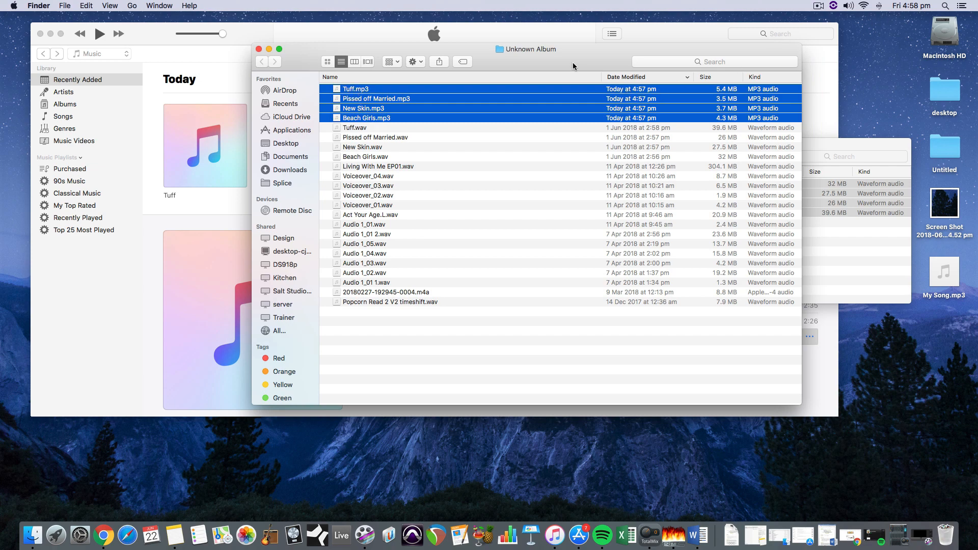
{"action": "left_click_drag", "start_coordinate": [573, 66], "coordinate": [647, 313]}
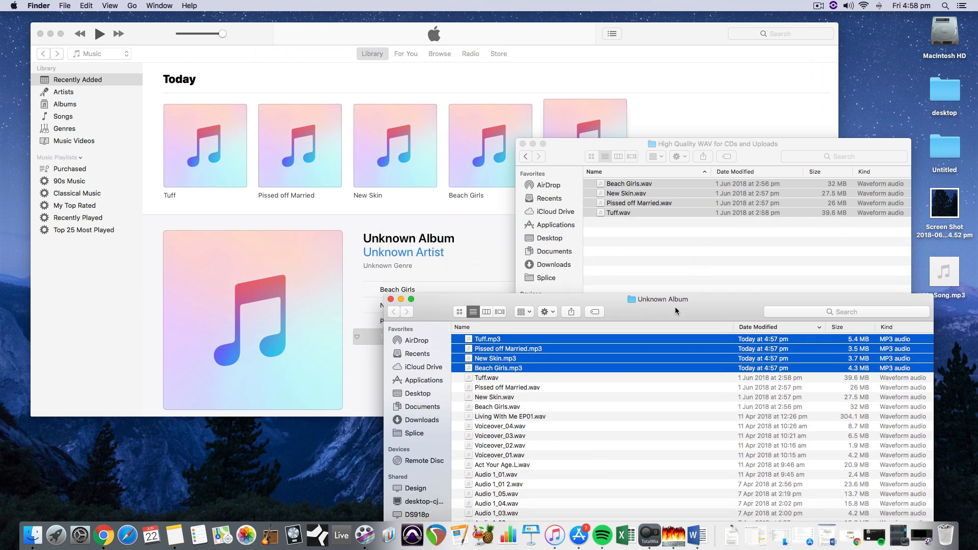
Create a new folder named mp3 inside the High Quality WAV for CDs and Uploads folder
{"action": "left_click", "coordinate": [640, 240]}
{"action": "left_click", "coordinate": [648, 257]}
{"action": "right_click", "coordinate": [627, 251]}
{"action": "left_click", "coordinate": [635, 256]}
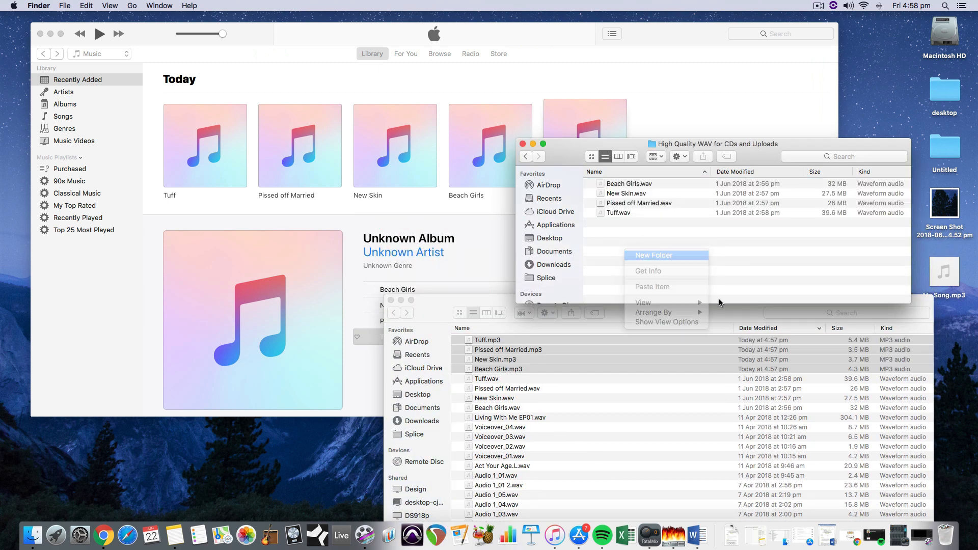
{"action": "type", "text": "mp3"}
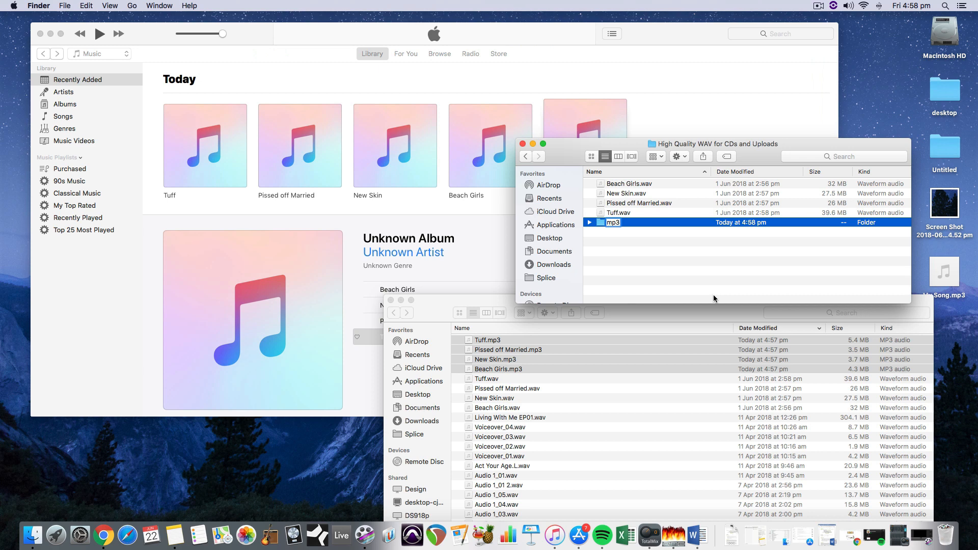
{"action": "key", "text": "Return"}
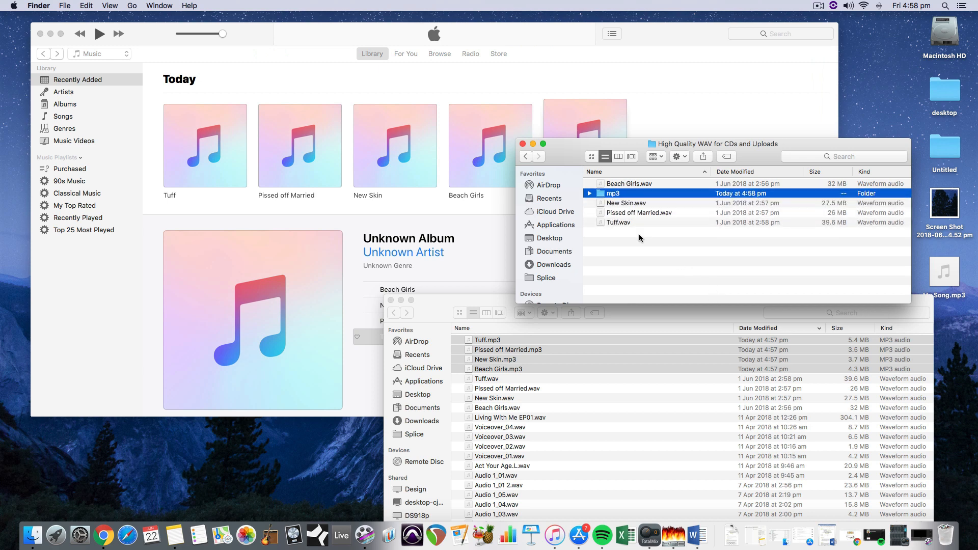
Open the mp3 folder and try to paste the clipboard items into it
{"action": "double_click", "coordinate": [614, 196]}
{"action": "mouse_move", "coordinate": [487, 340]}
{"action": "left_mouse_down"}
{"action": "mouse_move", "coordinate": [497, 336]}
{"action": "mouse_move", "coordinate": [490, 342]}
{"action": "left_mouse_up"}
{"action": "key", "text": "super+v"}
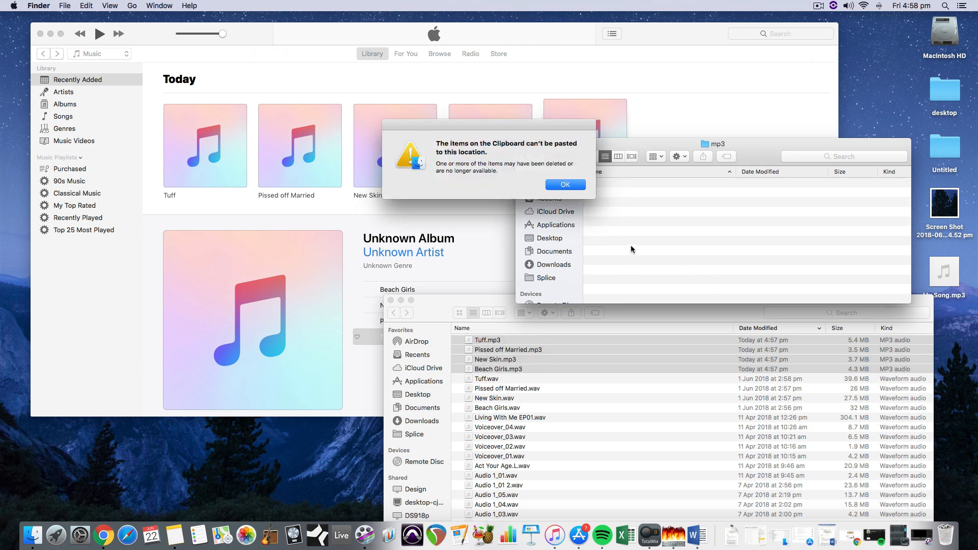
{"action": "left_click", "coordinate": [565, 185]}
Copy the four selected MP3 files from Unknown Album into the mp3 folder and return to its parent folder
{"action": "left_click", "coordinate": [493, 301]}
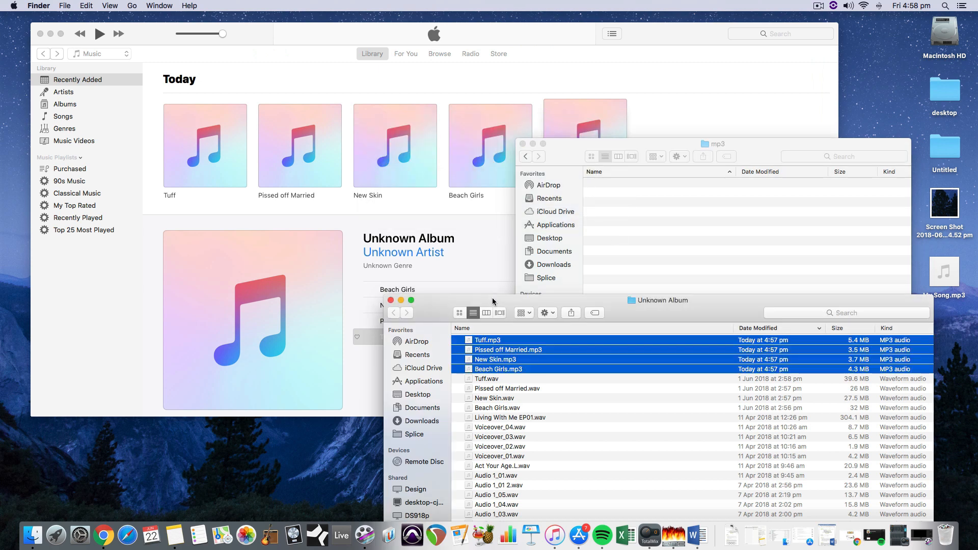
{"action": "key", "text": "cmd+c"}
{"action": "left_click", "coordinate": [657, 244]}
{"action": "key", "text": "cmd+v"}
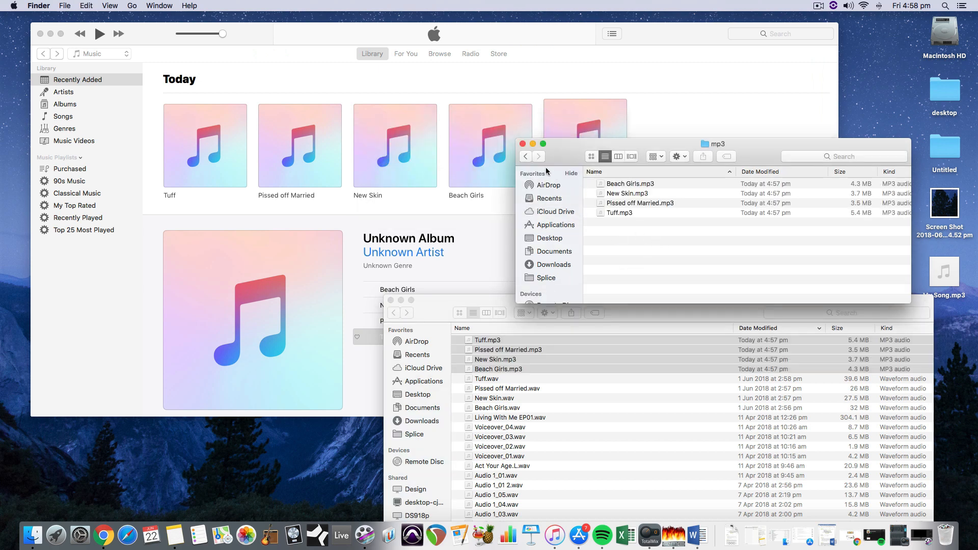
{"action": "left_click", "coordinate": [526, 156]}
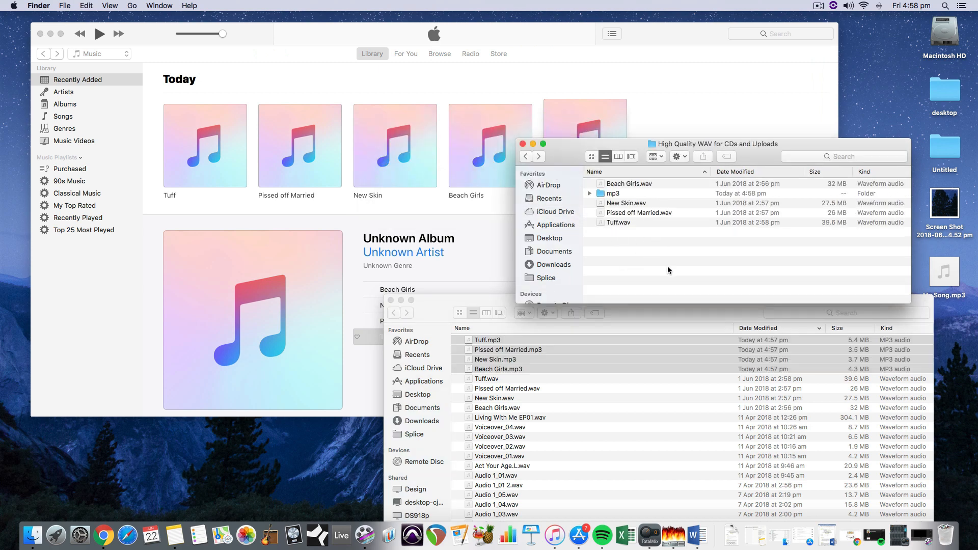
Move the mp3 folder to the Trash and minimize the iTunes window
{"action": "right_click", "coordinate": [602, 196]}
{"action": "left_click", "coordinate": [632, 212]}
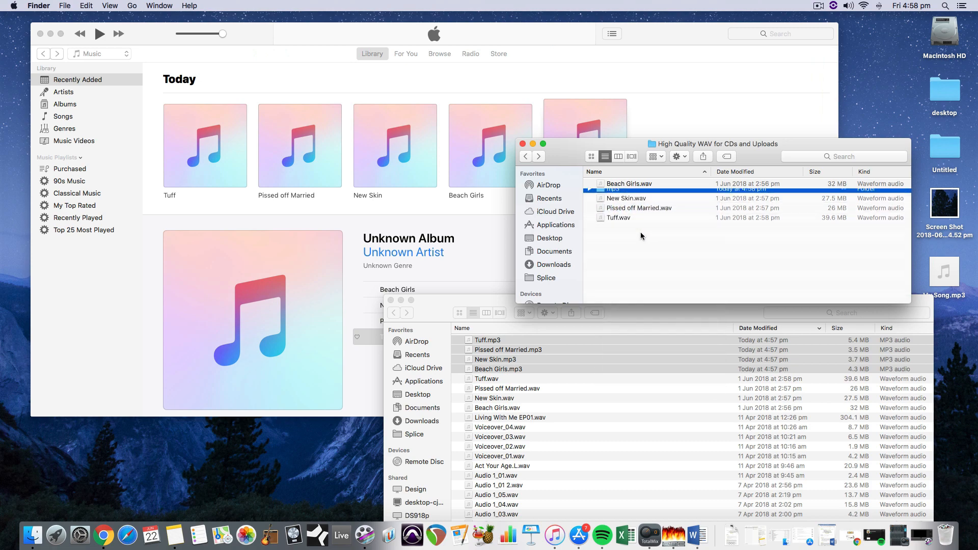
{"action": "left_click", "coordinate": [51, 35]}
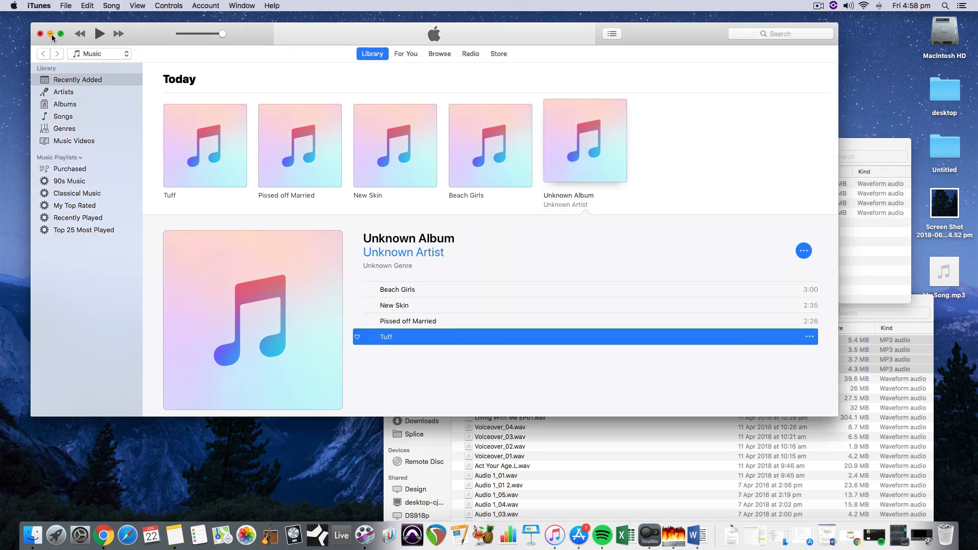
{"action": "left_click", "coordinate": [51, 34]}
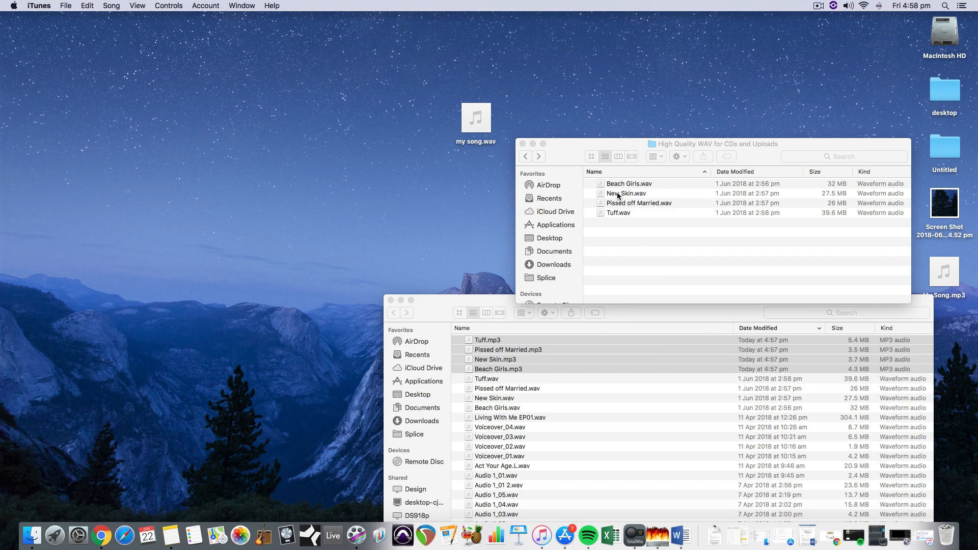
Minimize the Finder window listing the converted MP3s and open the four WAV files of the other folder with Pro Audio Converter
{"action": "left_click_drag", "start_coordinate": [659, 235], "coordinate": [617, 185]}
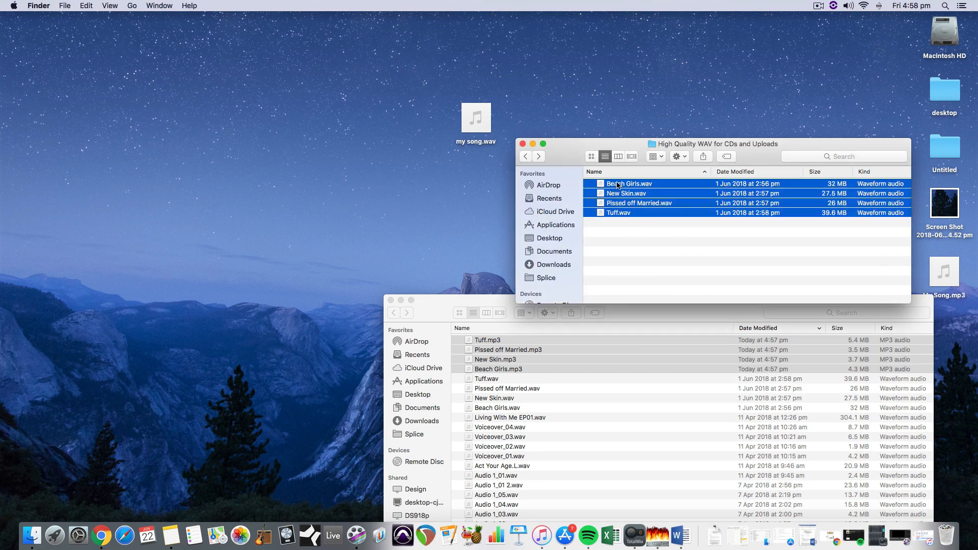
{"action": "left_click", "coordinate": [400, 300]}
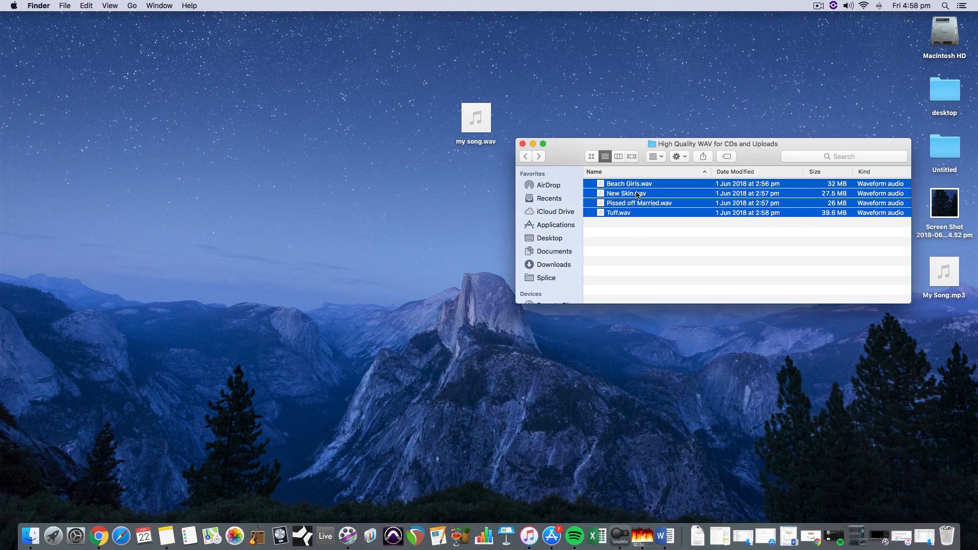
{"action": "right_click", "coordinate": [636, 192]}
{"action": "mouse_move", "coordinate": [700, 225]}
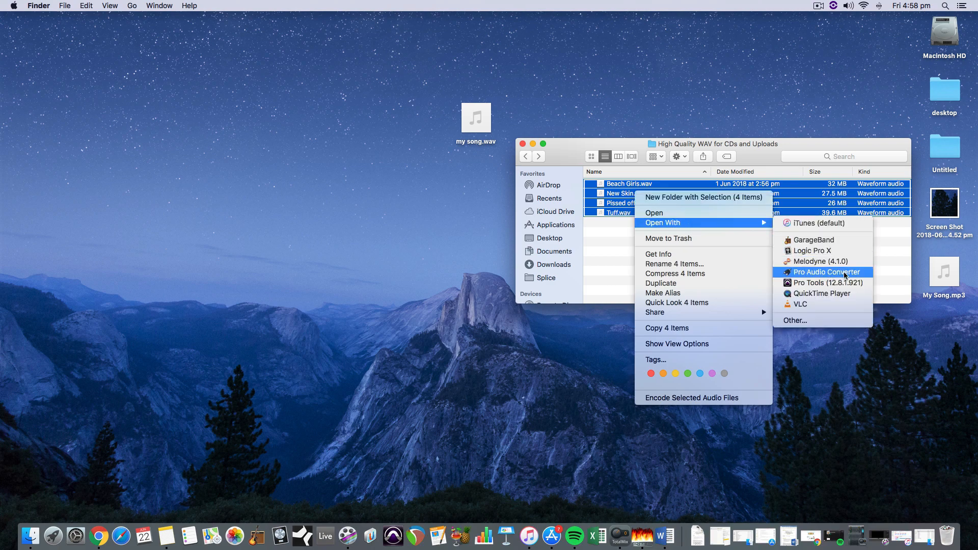
{"action": "left_click", "coordinate": [821, 273]}
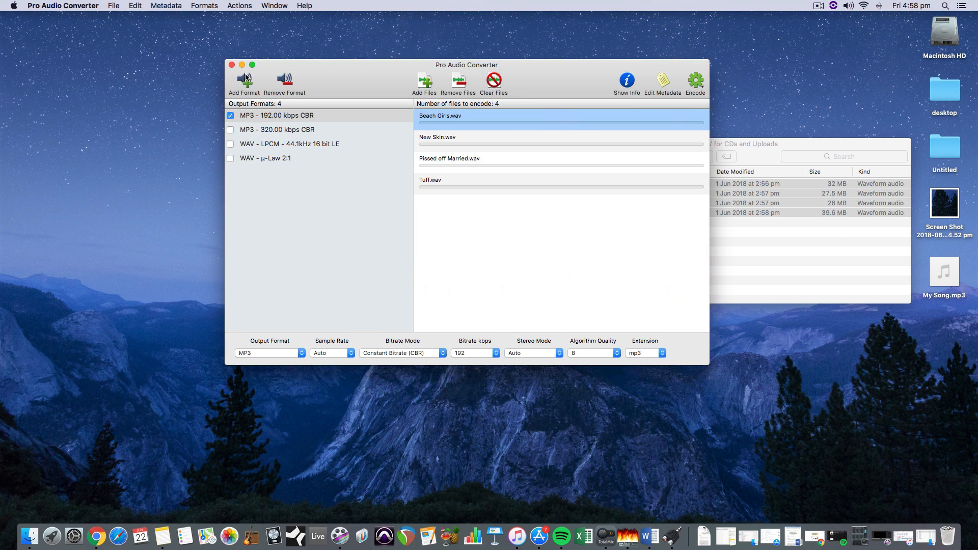
Add an AAC 256 kbps output format, look through the available output formats, and select the MP3 192 kbps CBR format
{"action": "left_click", "coordinate": [246, 77]}
{"action": "left_click", "coordinate": [273, 187]}
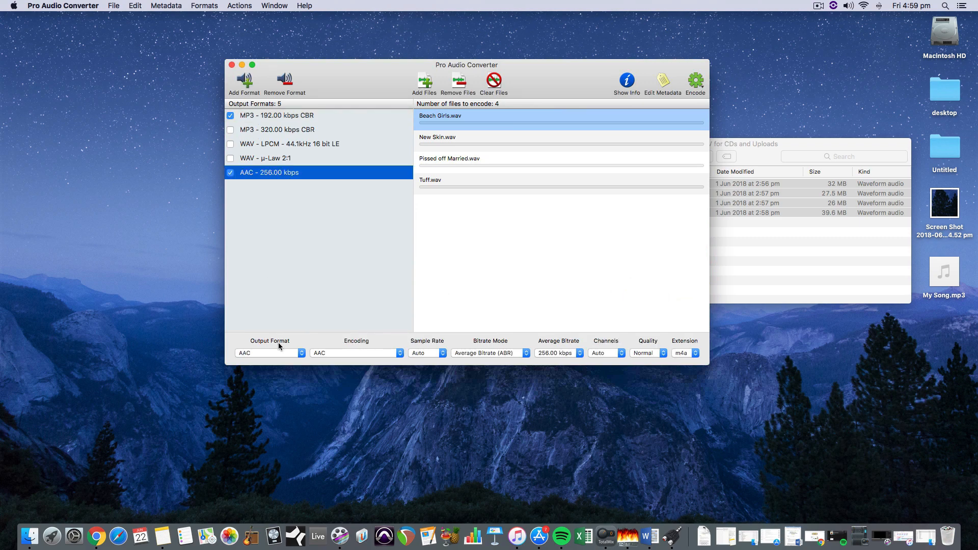
{"action": "left_click", "coordinate": [293, 354]}
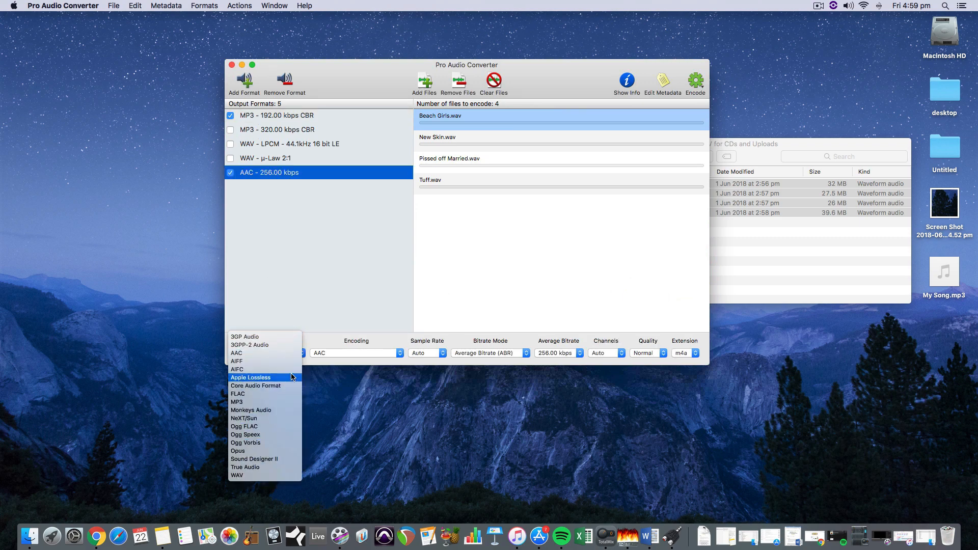
{"action": "left_click", "coordinate": [318, 269]}
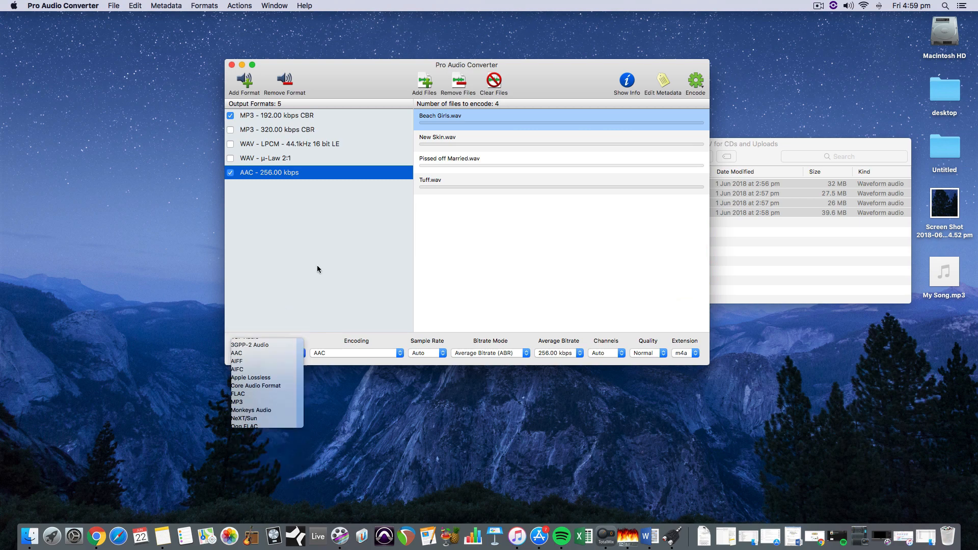
{"action": "left_click", "coordinate": [291, 117]}
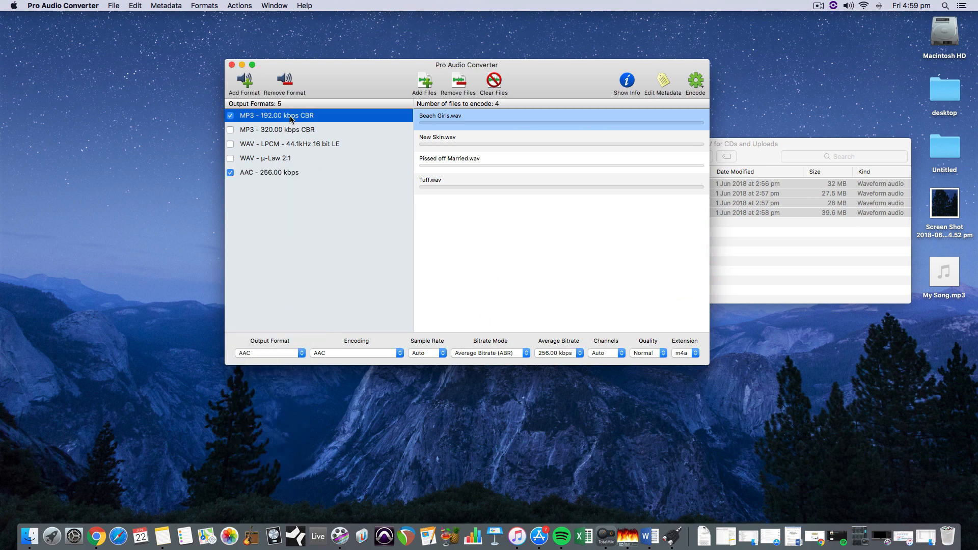
Set the output directory to Same As Source and encode the four WAV files with the MP3 192 kbps and AAC 256 kbps formats
{"action": "left_click", "coordinate": [695, 84]}
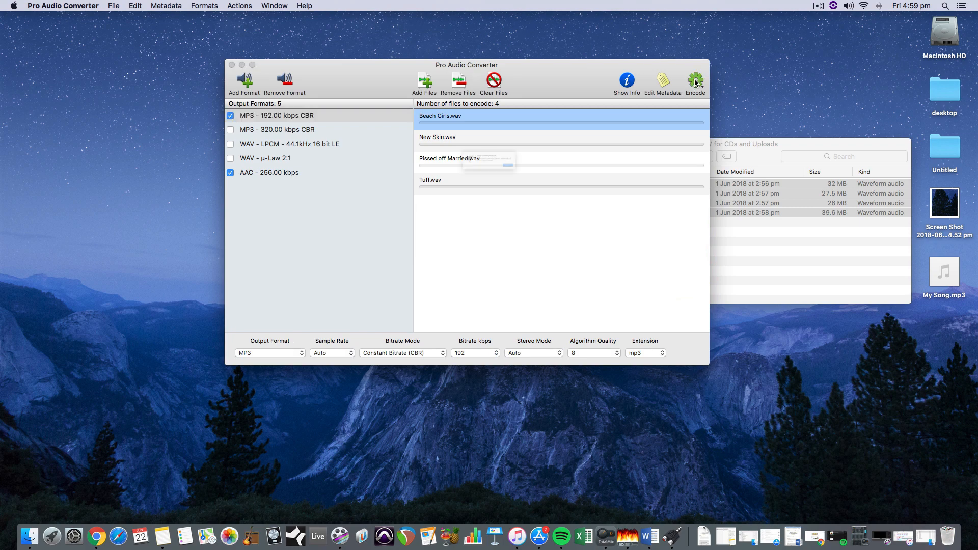
{"action": "left_click", "coordinate": [565, 183]}
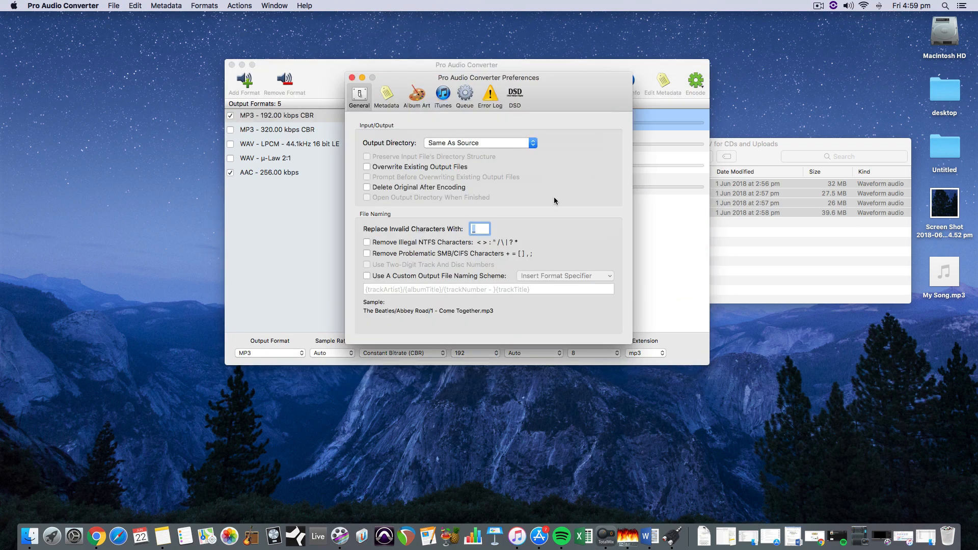
{"action": "left_click", "coordinate": [468, 145]}
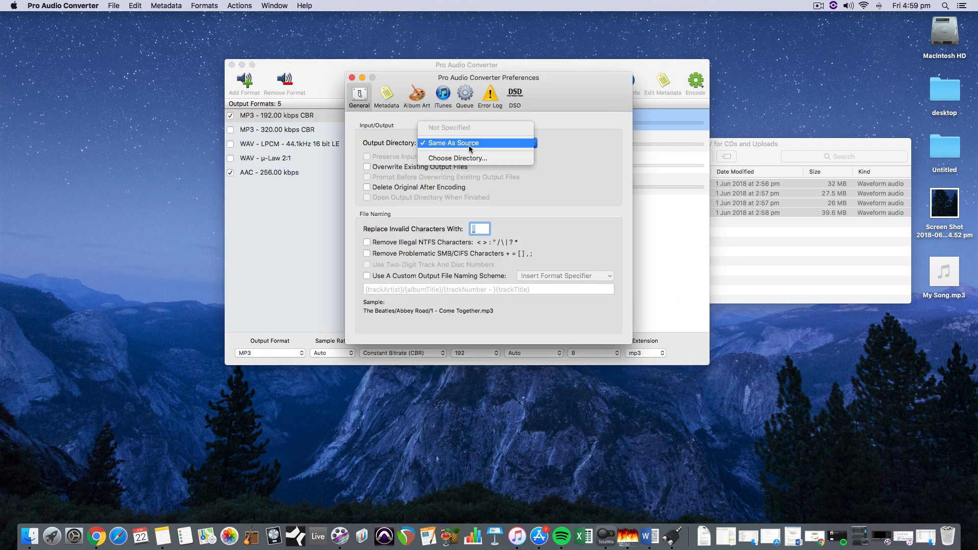
{"action": "left_click", "coordinate": [468, 143]}
{"action": "left_click", "coordinate": [352, 78]}
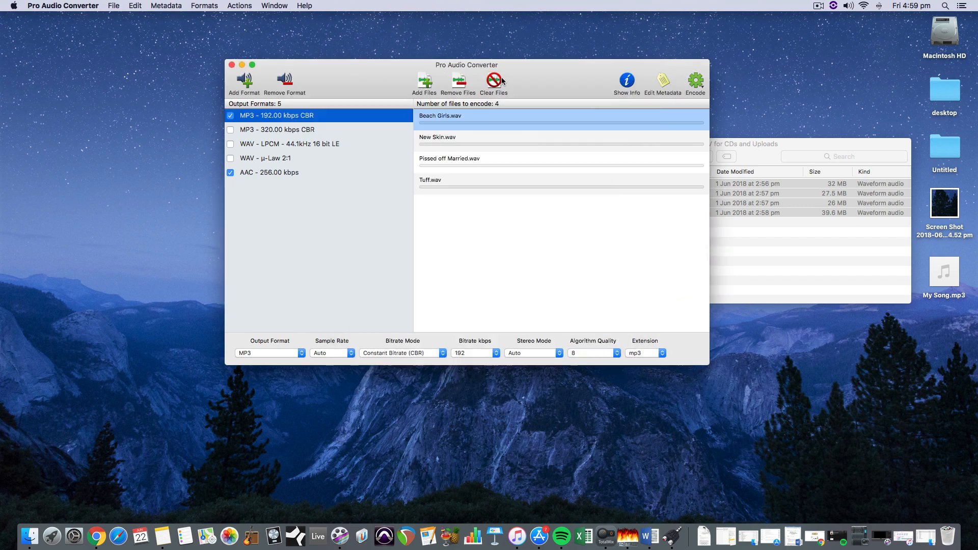
{"action": "left_click", "coordinate": [697, 83]}
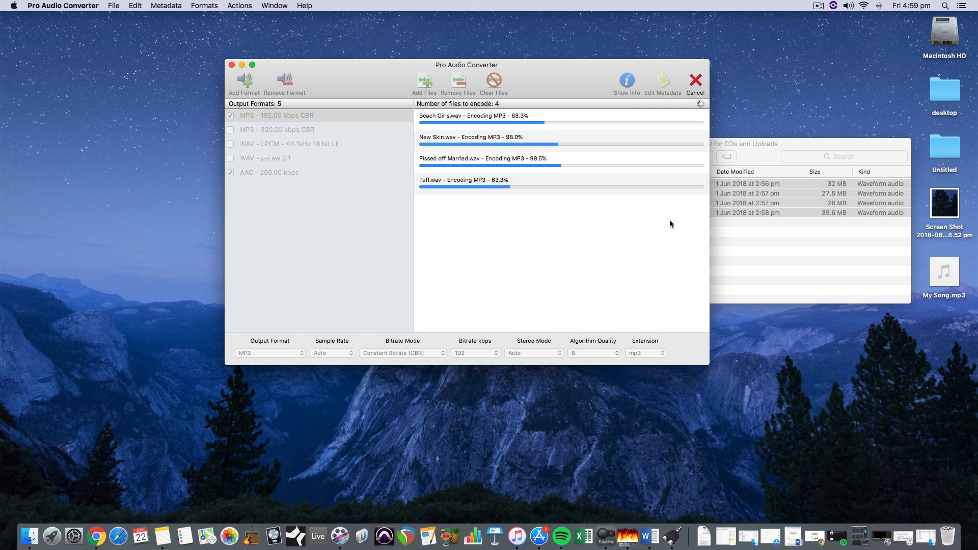
{"action": "left_click", "coordinate": [621, 306]}
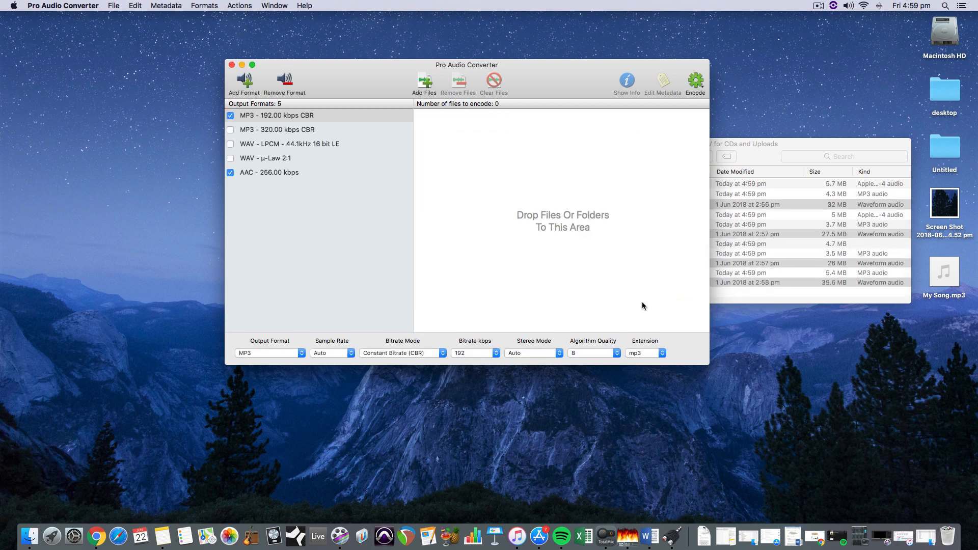
Bring the High Quality WAV for CDs and Uploads window to the front, move and enlarge it, and clear the file selection
{"action": "left_click", "coordinate": [764, 154]}
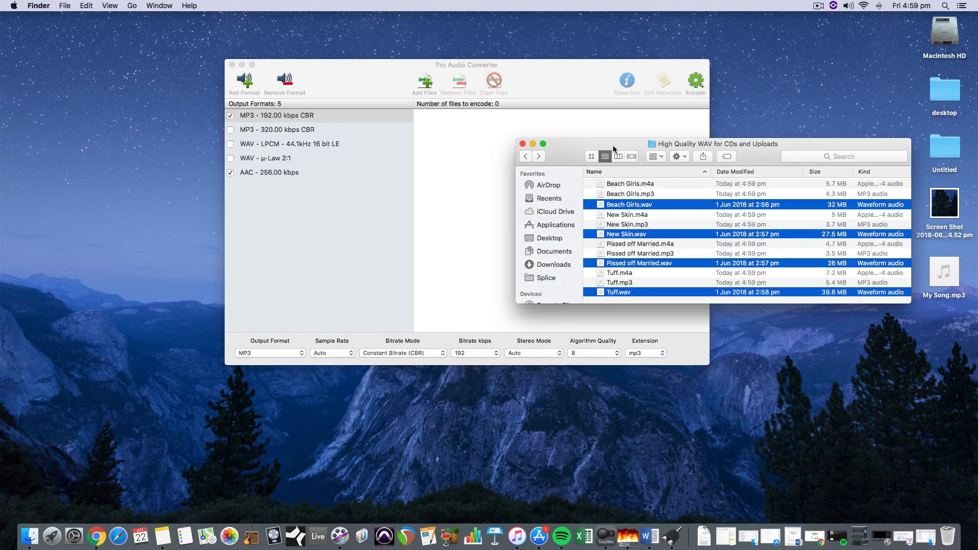
{"action": "left_click_drag", "start_coordinate": [613, 149], "coordinate": [436, 111]}
{"action": "left_click_drag", "start_coordinate": [733, 265], "coordinate": [783, 306]}
{"action": "left_click_drag", "start_coordinate": [822, 347], "coordinate": [912, 396]}
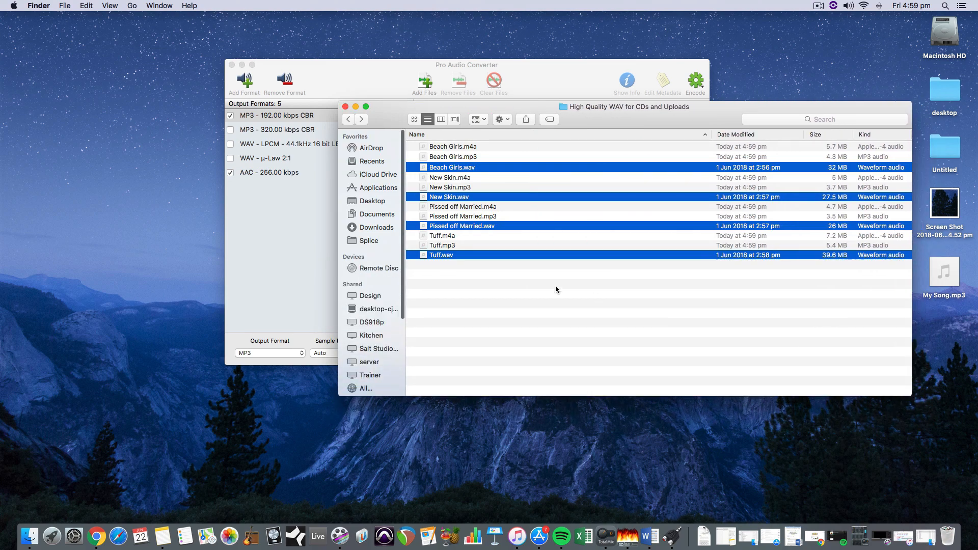
{"action": "left_click", "coordinate": [518, 312]}
{"action": "left_click", "coordinate": [450, 245]}
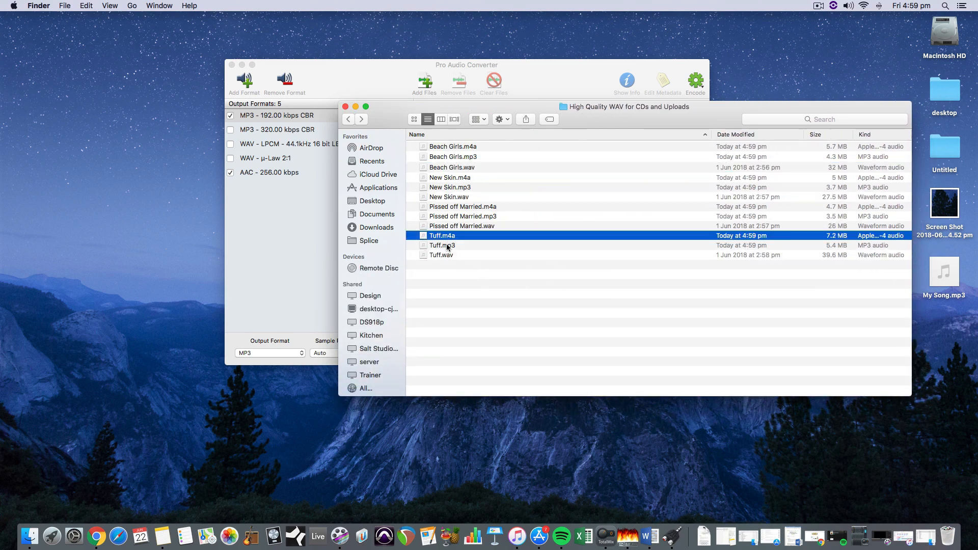
{"action": "left_click", "coordinate": [469, 272]}
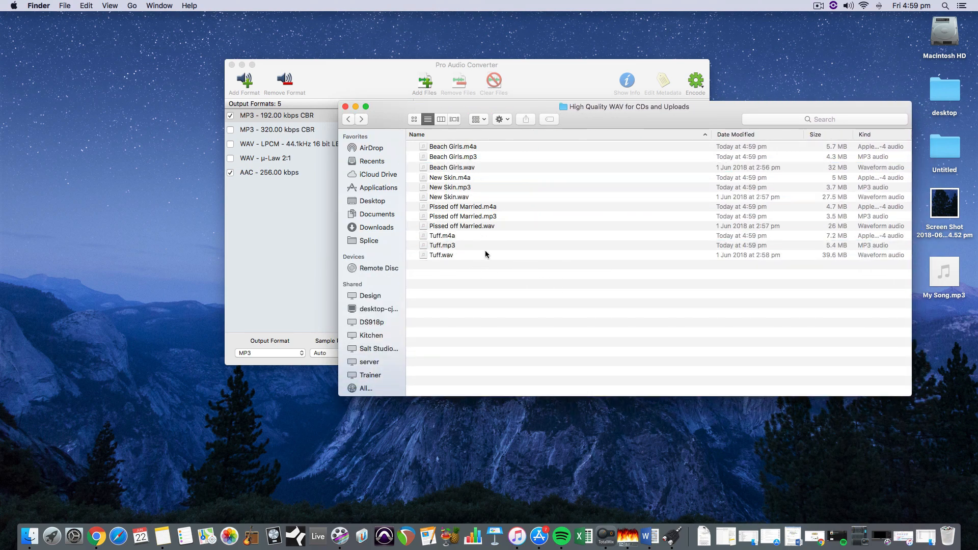
Sort the folder by kind and move the four .m4a files to the Trash
{"action": "left_click", "coordinate": [864, 135]}
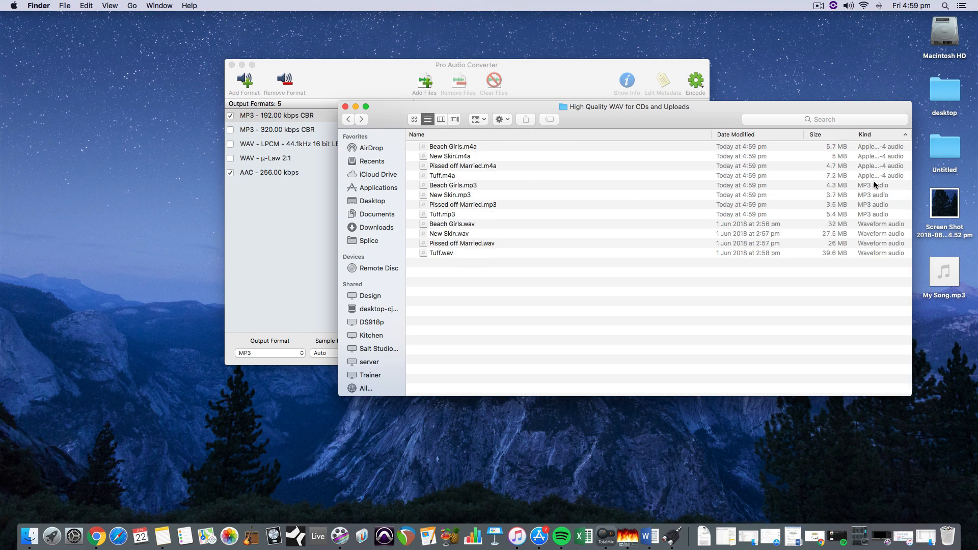
{"action": "left_click", "coordinate": [461, 148]}
{"action": "left_click", "coordinate": [451, 175], "text": "shift"}
{"action": "right_click", "coordinate": [448, 176]}
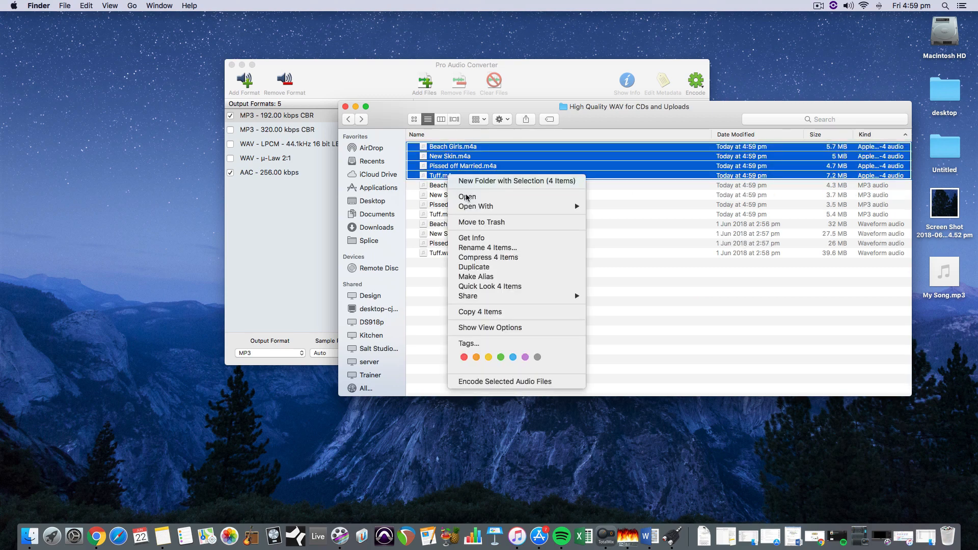
{"action": "left_click", "coordinate": [485, 222]}
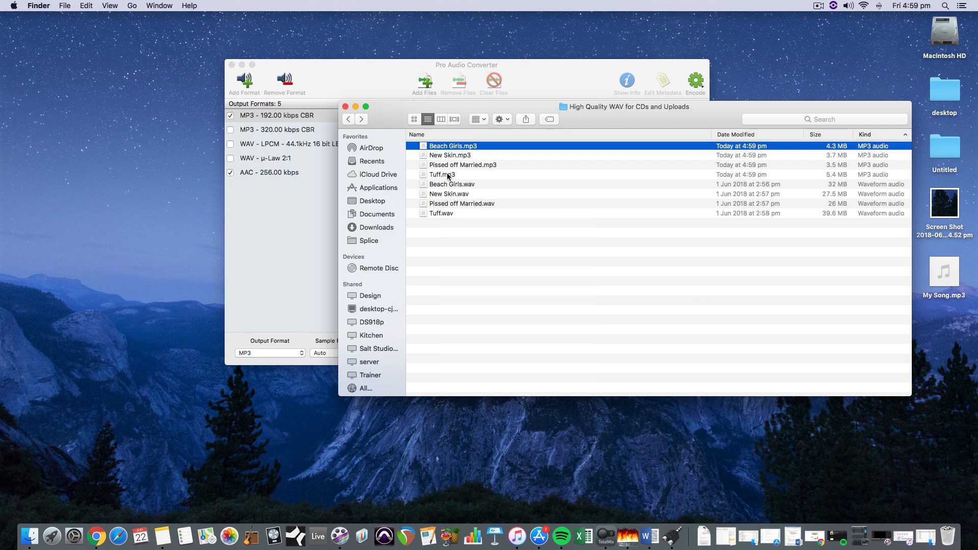
Move the Beach Girls, New Skin, Pissed off Married and Tuff MP3 files to the Trash
{"action": "left_click", "coordinate": [449, 175], "text": "shift"}
{"action": "right_click", "coordinate": [448, 175]}
{"action": "left_click", "coordinate": [489, 221]}
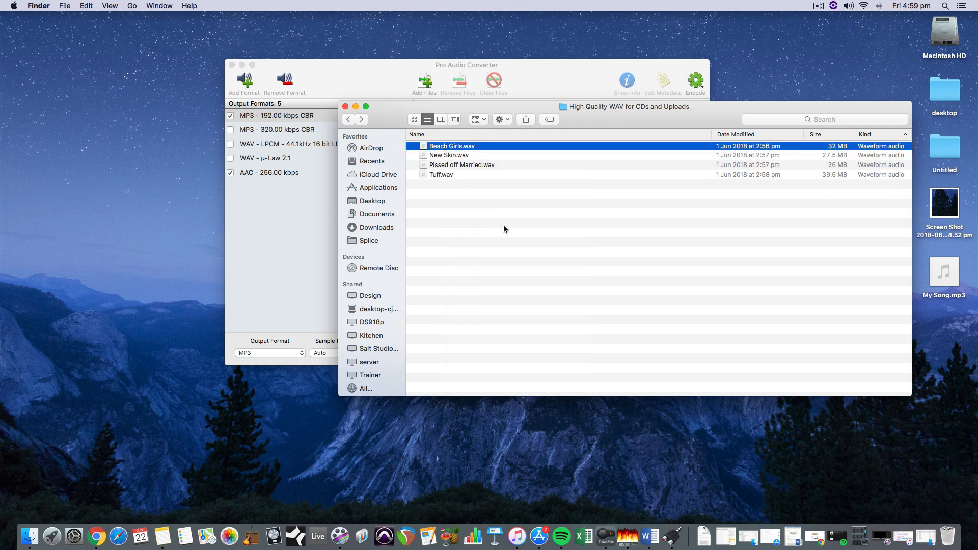
Move the folder window lower and minimize the Pro Audio Converter window
{"action": "left_click_drag", "start_coordinate": [674, 121], "coordinate": [668, 208]}
{"action": "left_click", "coordinate": [391, 106]}
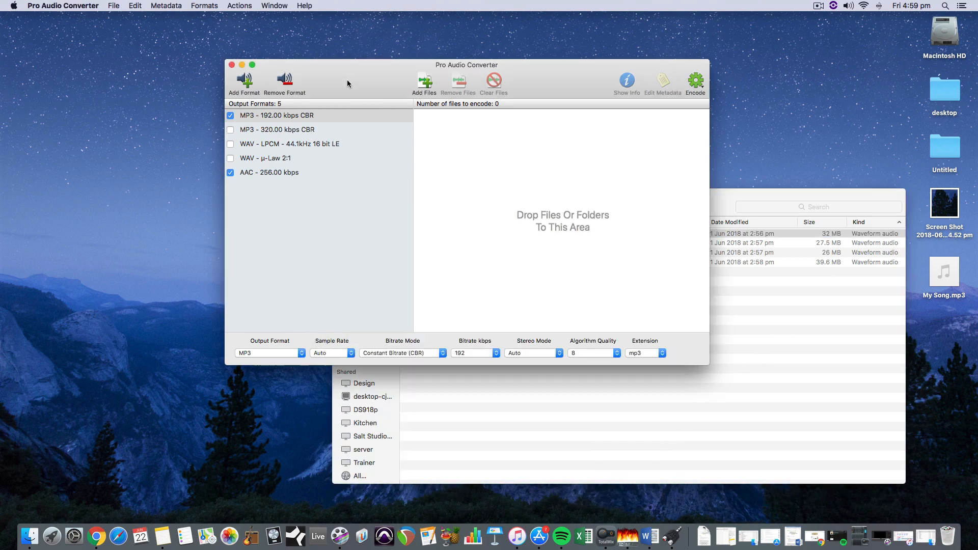
{"action": "left_click", "coordinate": [243, 67]}
Place my song.wav below My Song.mp3 on the desktop, then shrink the folder window and move it beside the desktop icons
{"action": "left_click_drag", "start_coordinate": [476, 118], "coordinate": [957, 346]}
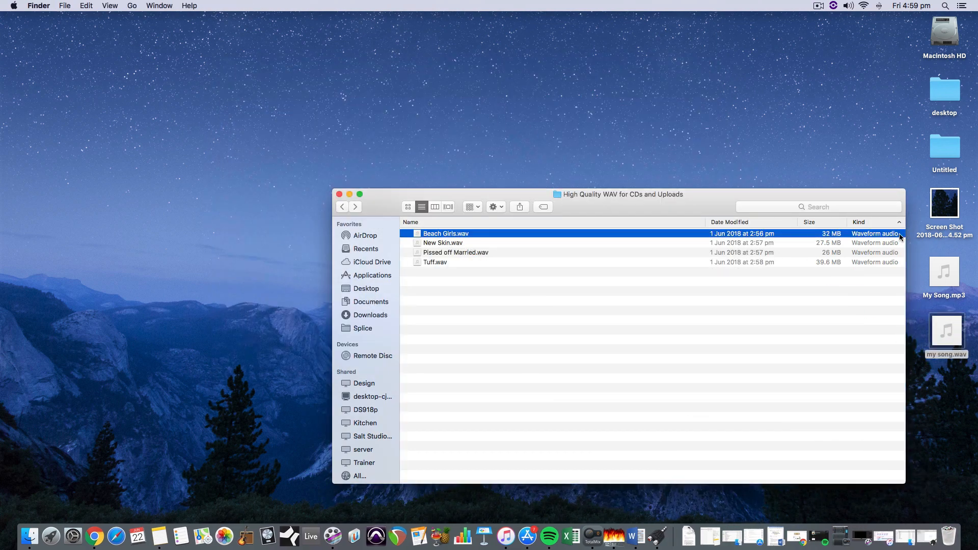
{"action": "left_click_drag", "start_coordinate": [885, 195], "coordinate": [749, 53]}
{"action": "left_click_drag", "start_coordinate": [606, 68], "coordinate": [759, 38]}
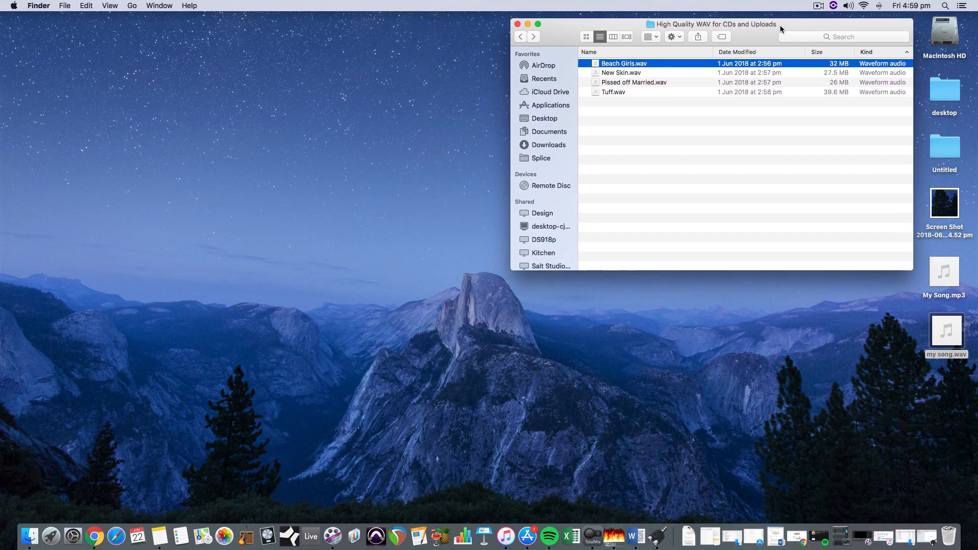